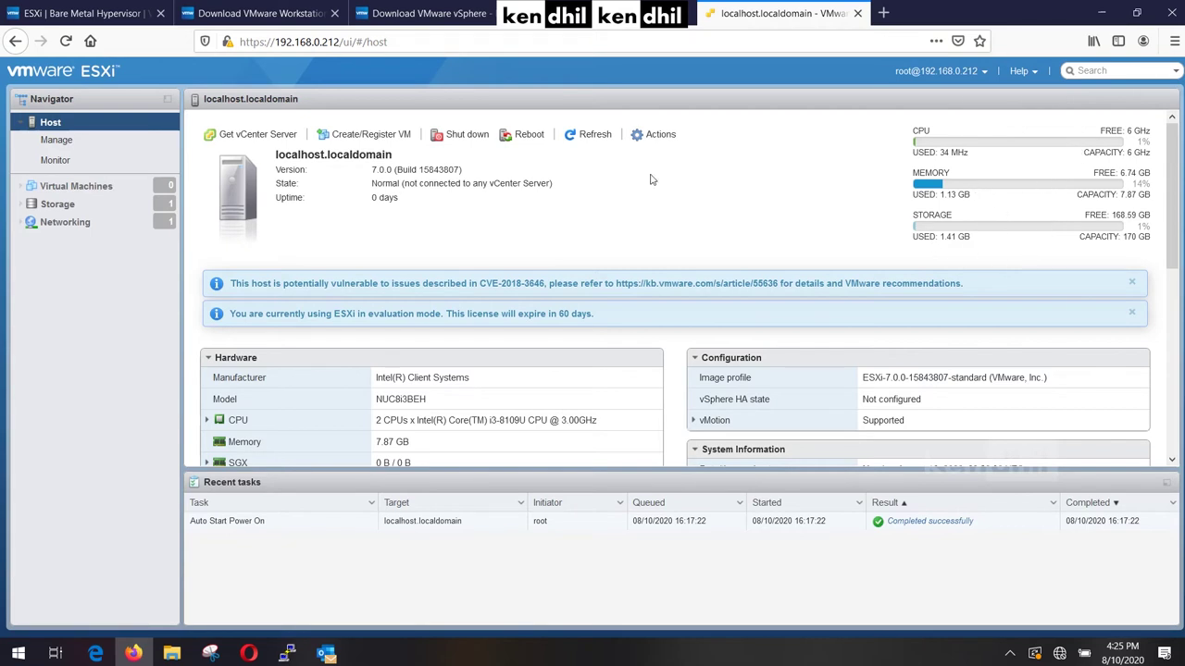
Start the new-VM wizard with 'Create a new virtual machine' selected.
click(371, 136)
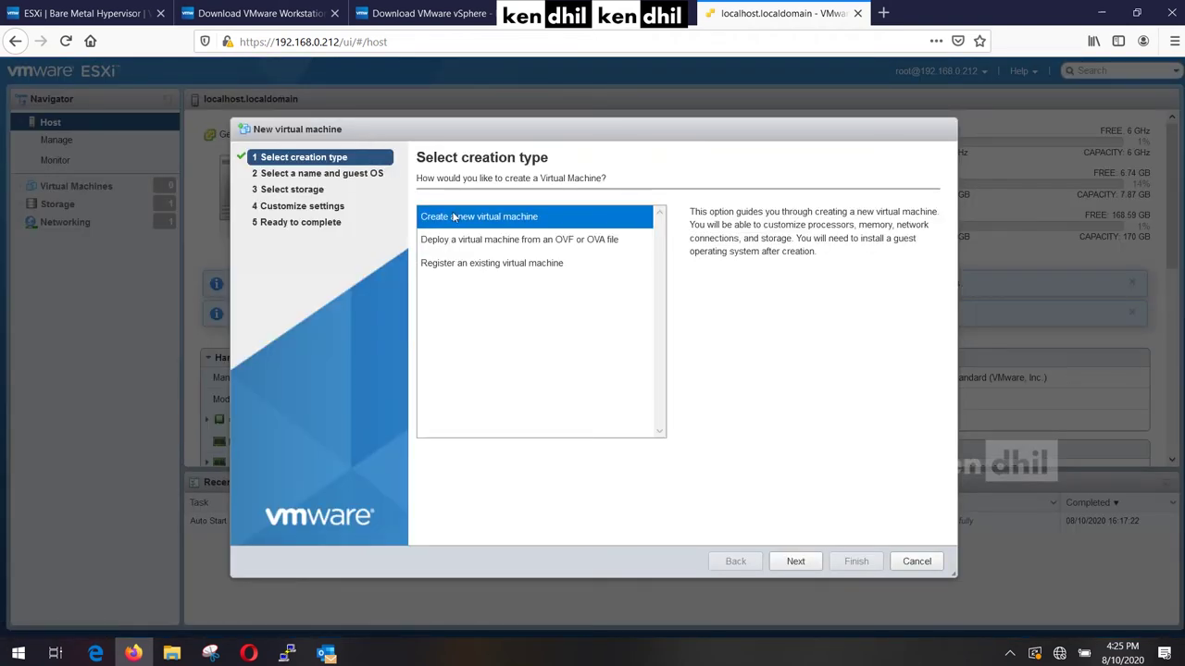
click(514, 223)
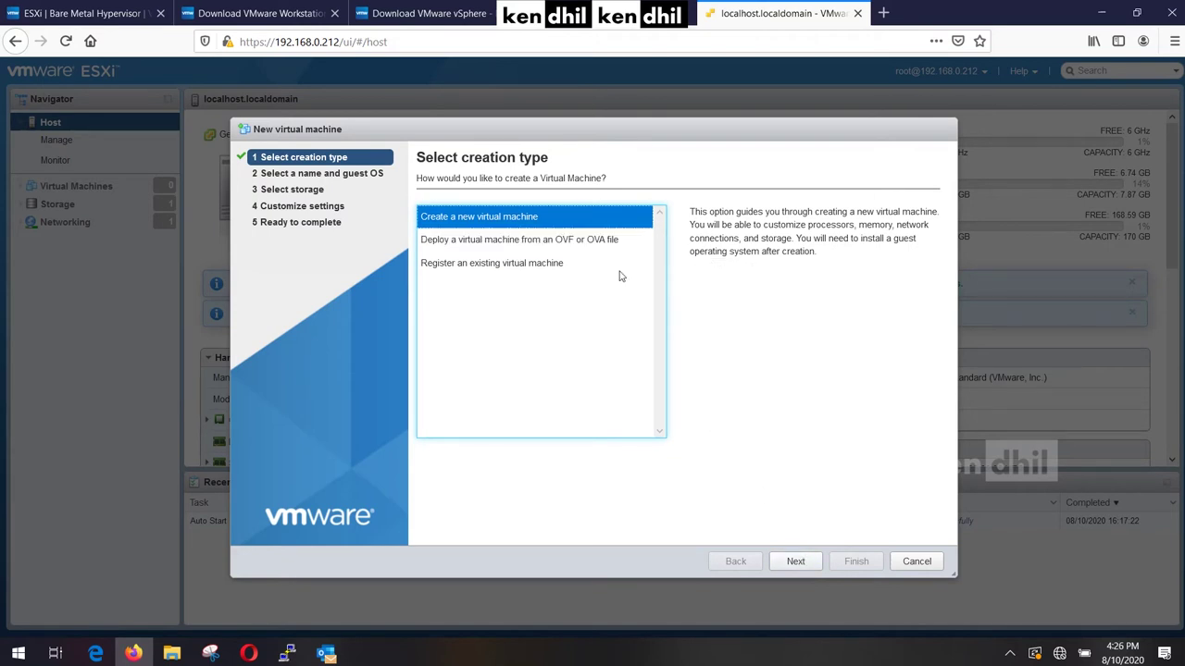
click(611, 241)
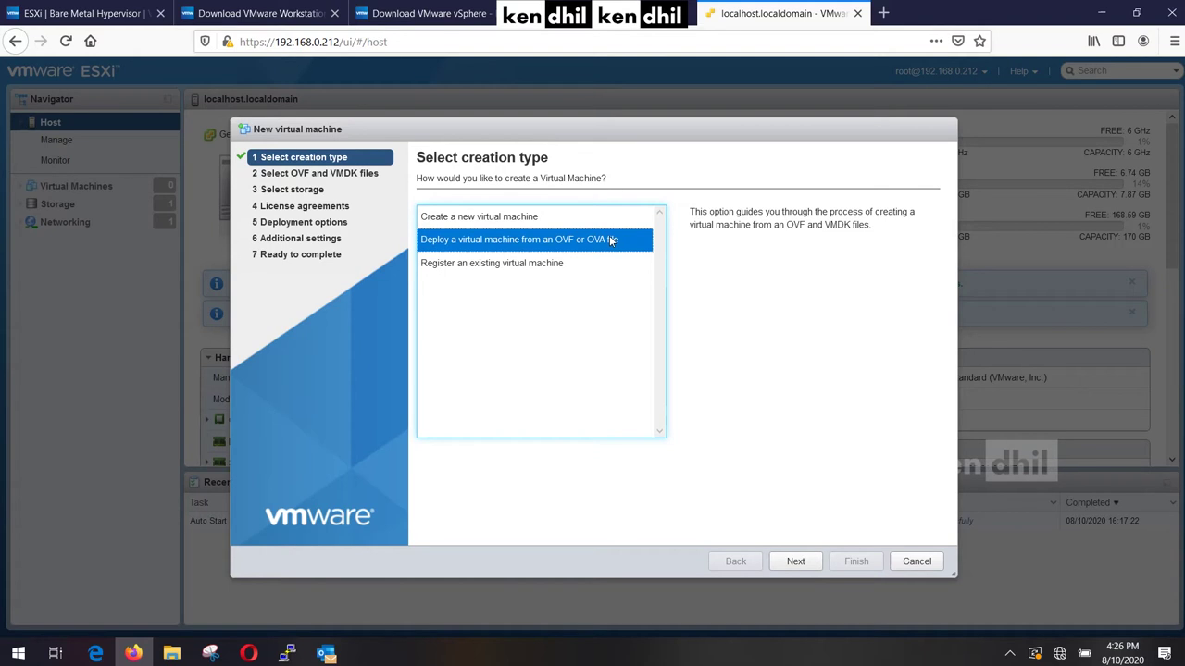
click(611, 223)
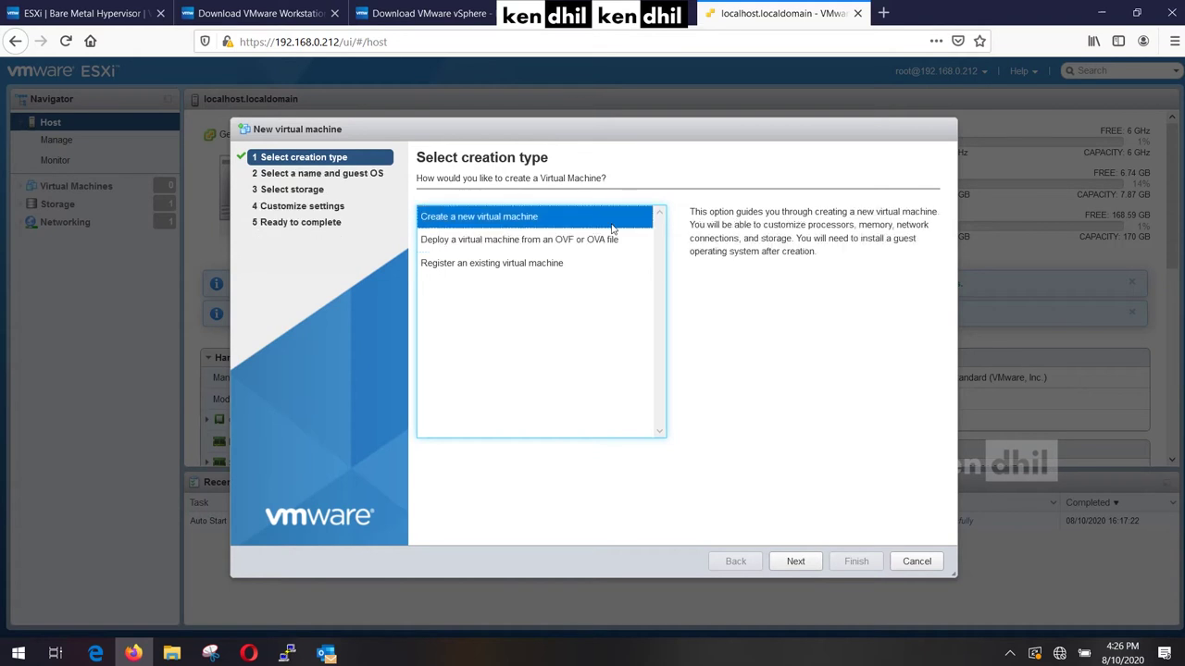
click(795, 561)
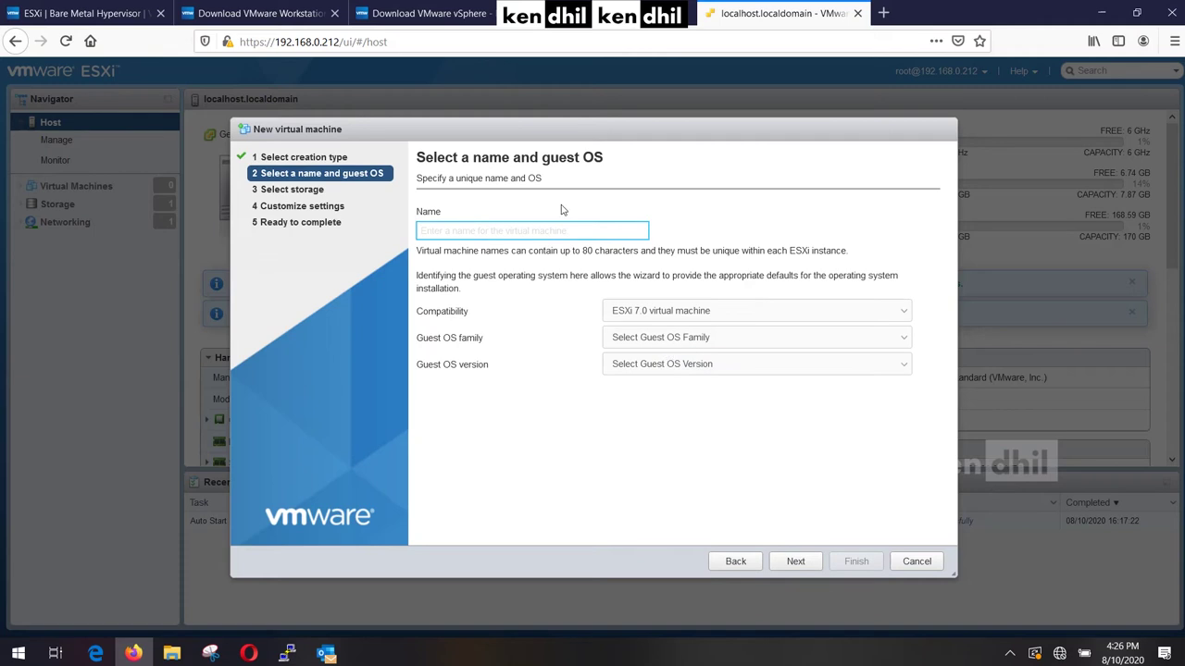
Name the machine VM1 with guest OS family Linux, version Other Linux (64-bit).
text(VM1)
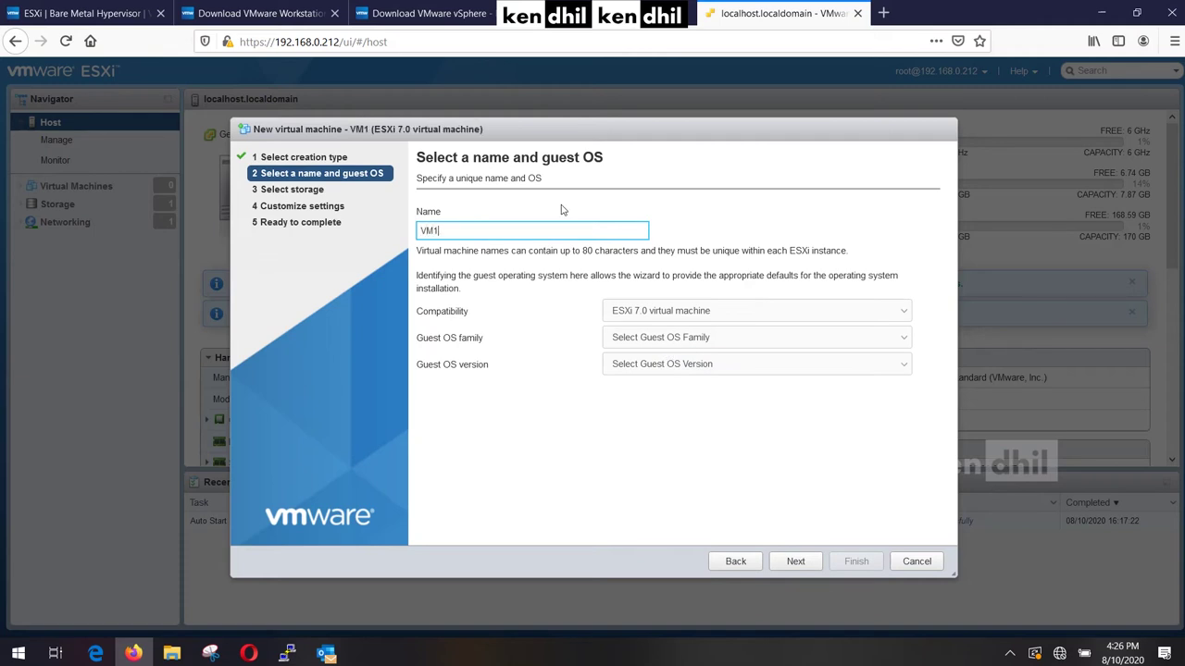
click(703, 338)
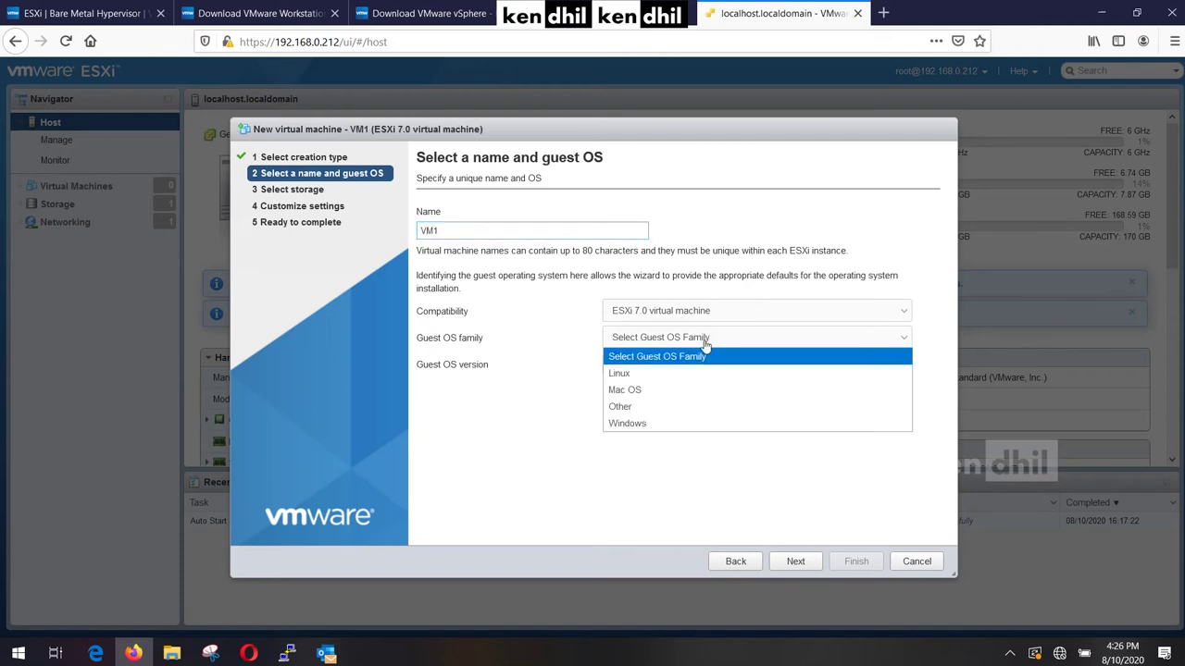
click(709, 373)
click(715, 366)
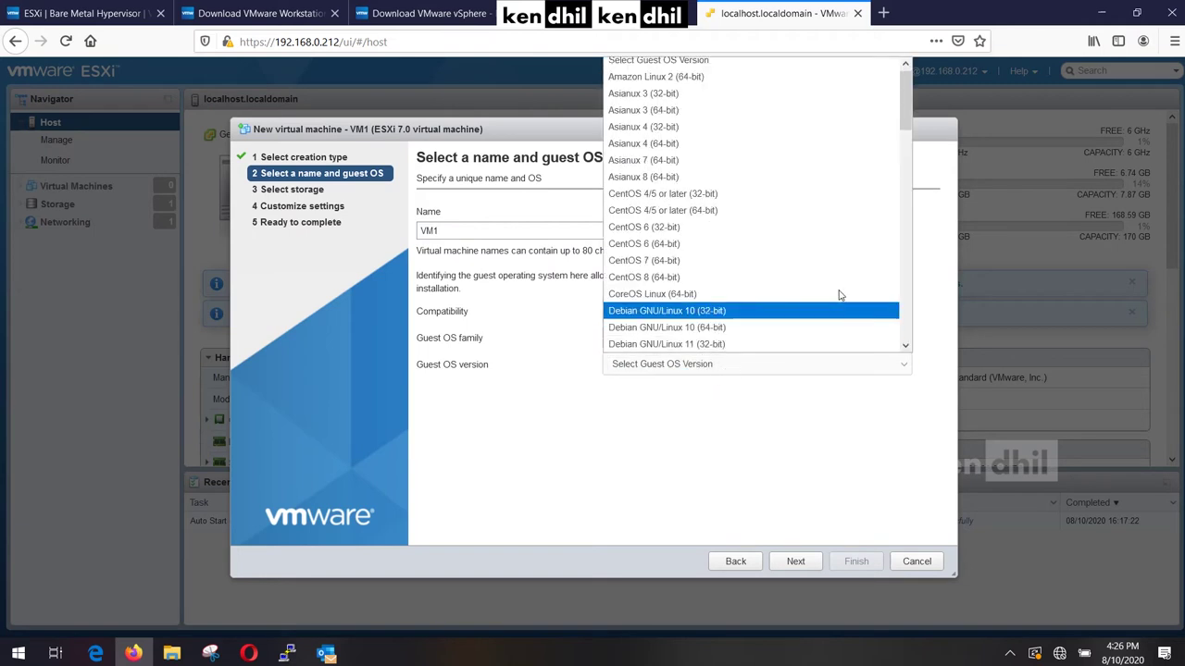
drag(905, 100, 936, 253)
click(710, 177)
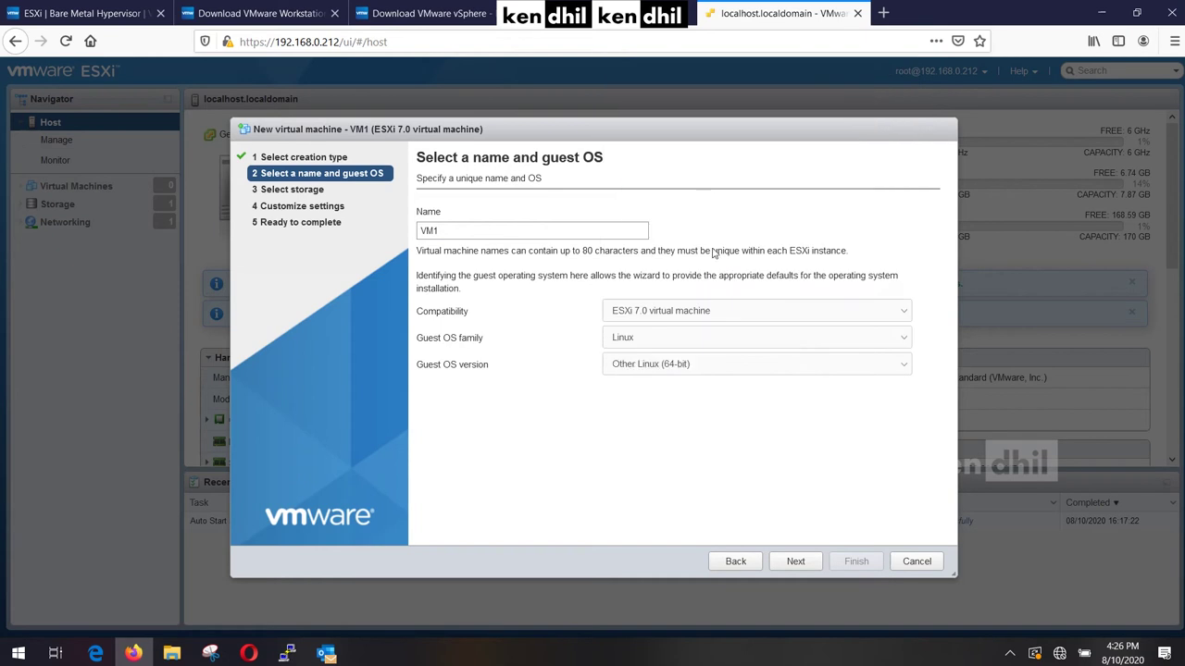
Keep datastore1 as VM1's storage and move to hardware settings.
click(798, 561)
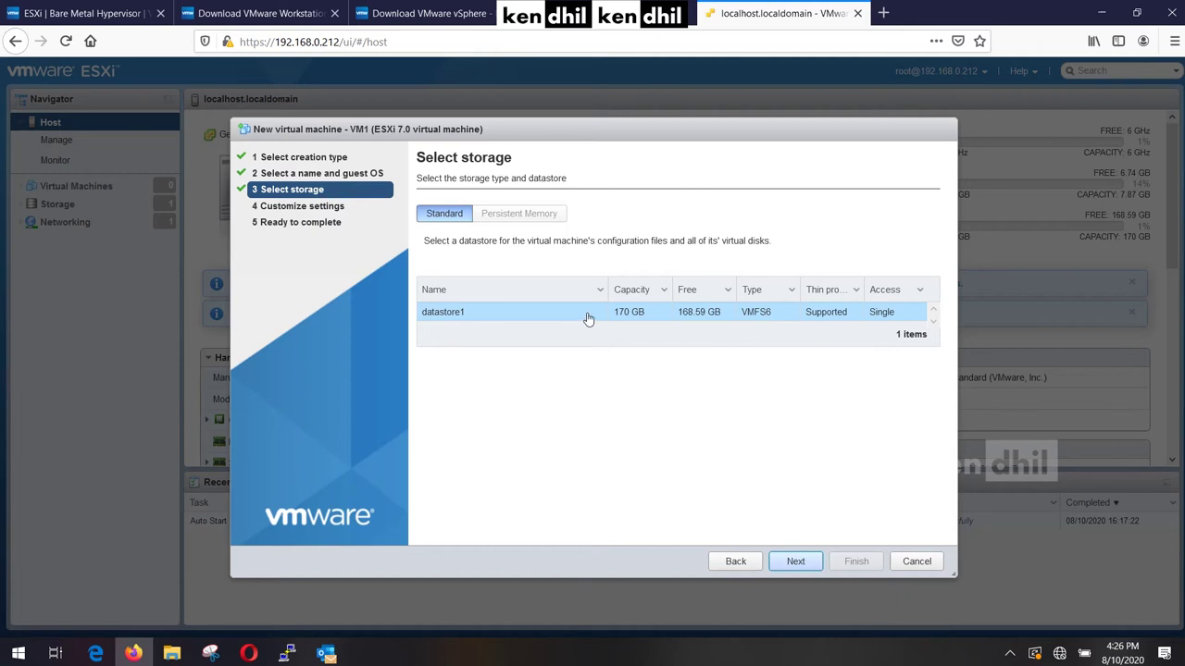
click(796, 562)
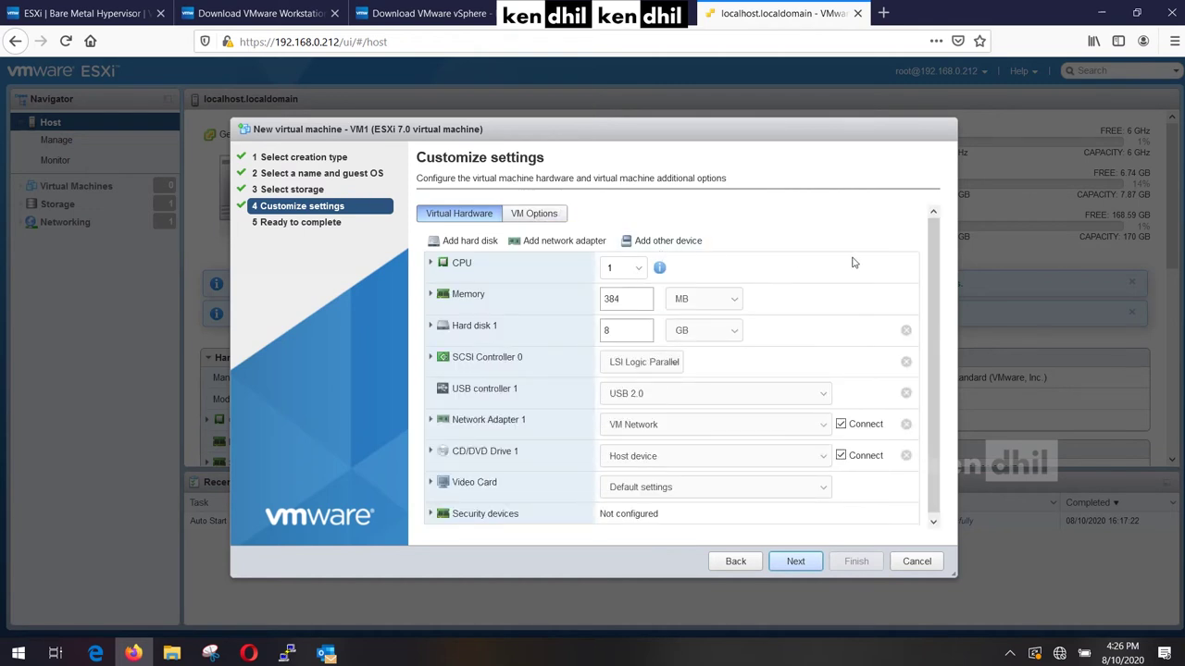
scroll(935, 313, down, 1)
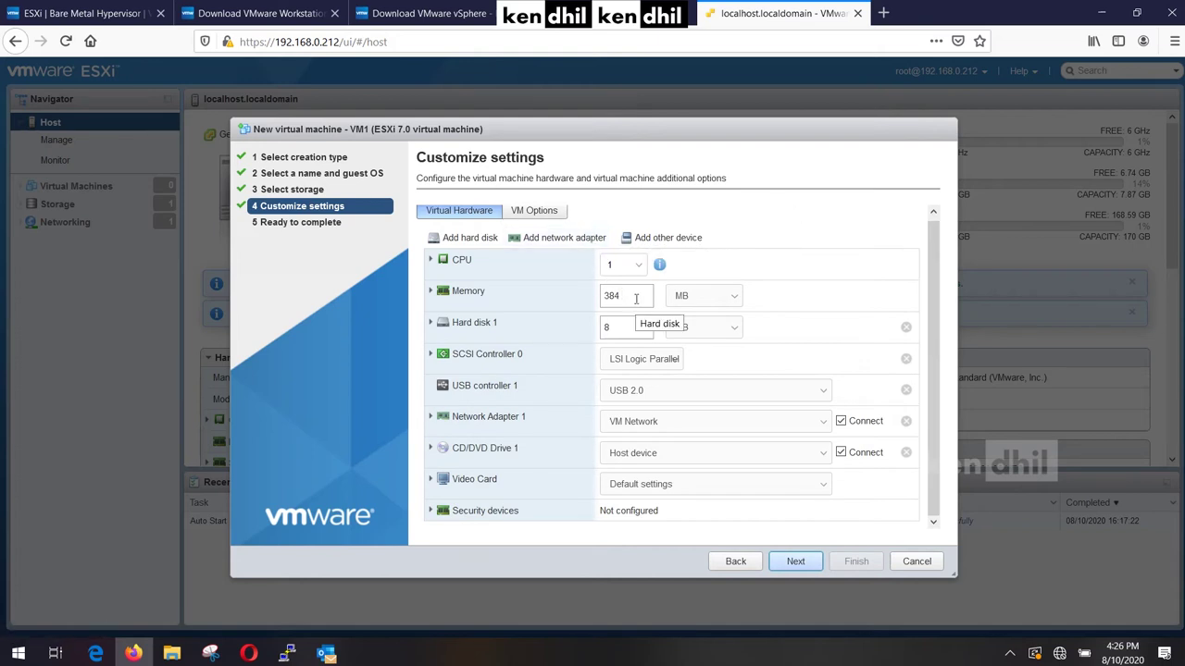
Set memory to 2 GB and hard disk to 20 GB; an extra network adapter is added and removed.
click(709, 301)
click(711, 333)
double_click(646, 293)
text(1)
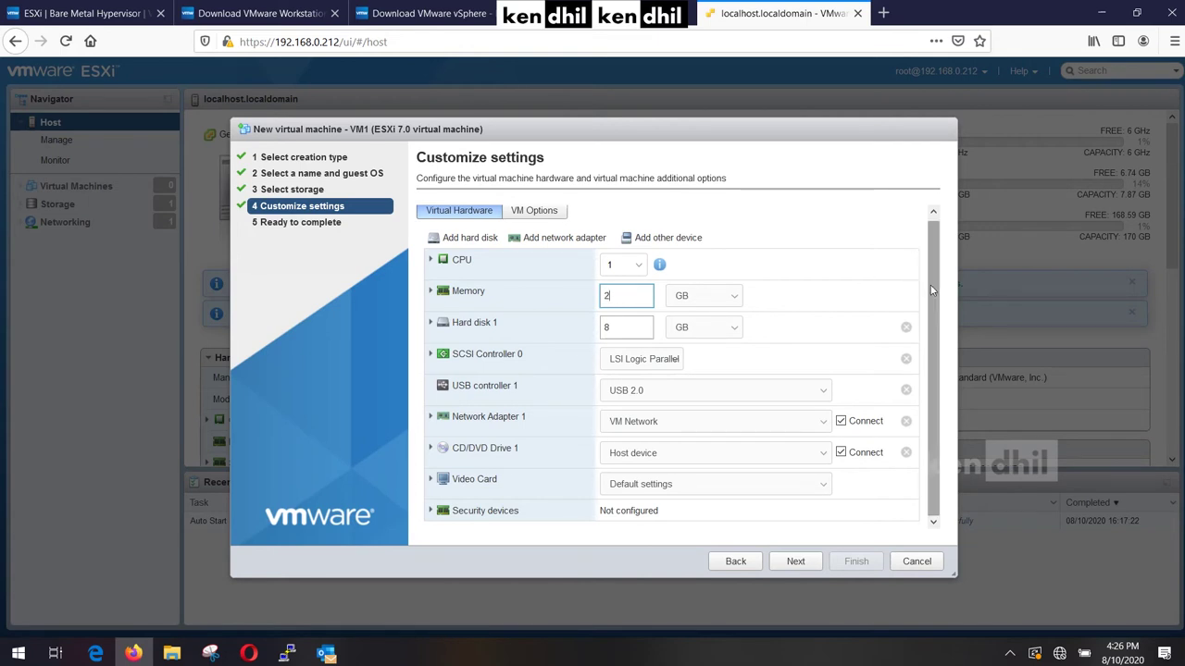
key(Tab)
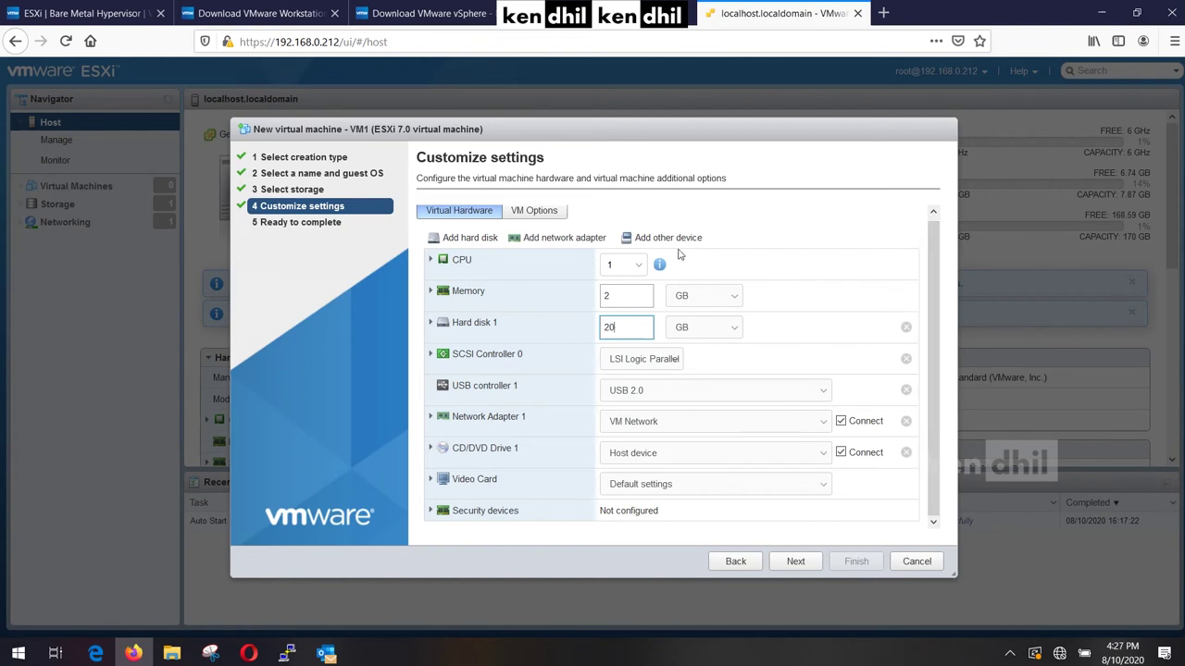
click(548, 238)
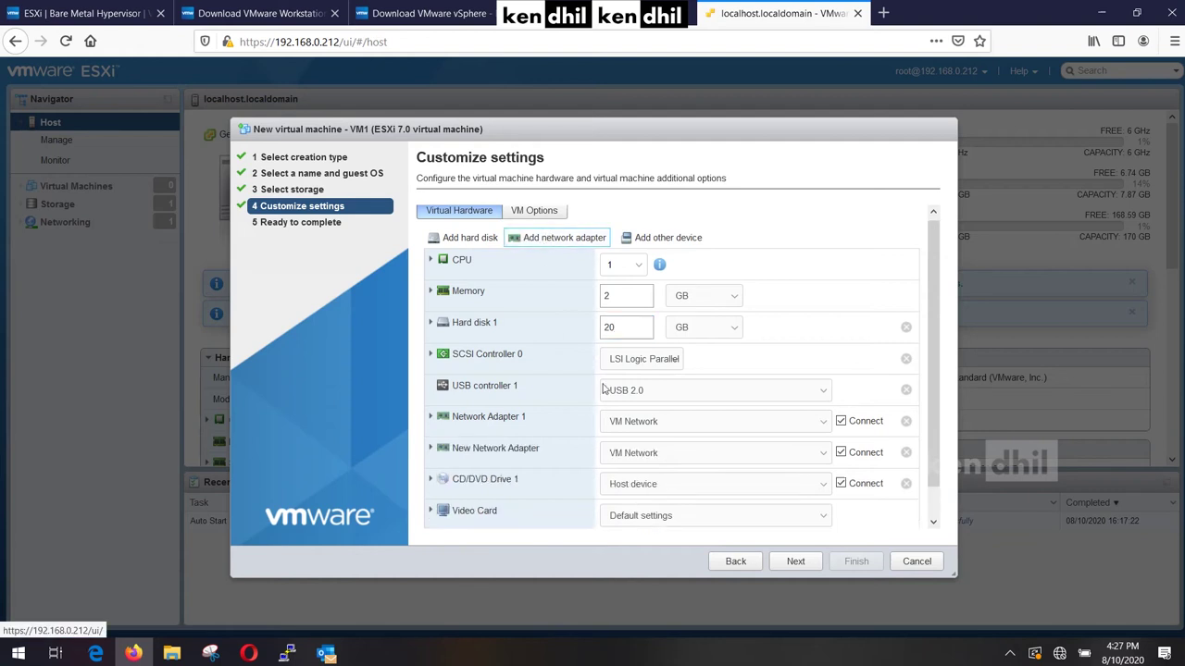
click(906, 452)
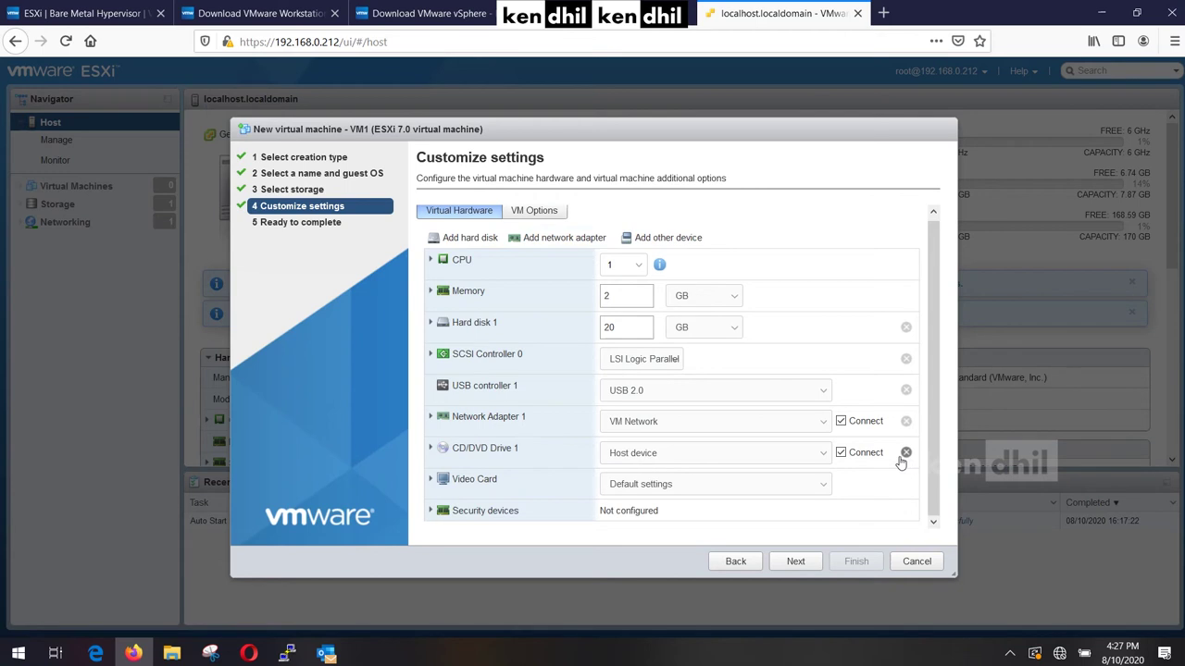
Review the Ready to complete summary and finish creating VM1.
click(797, 562)
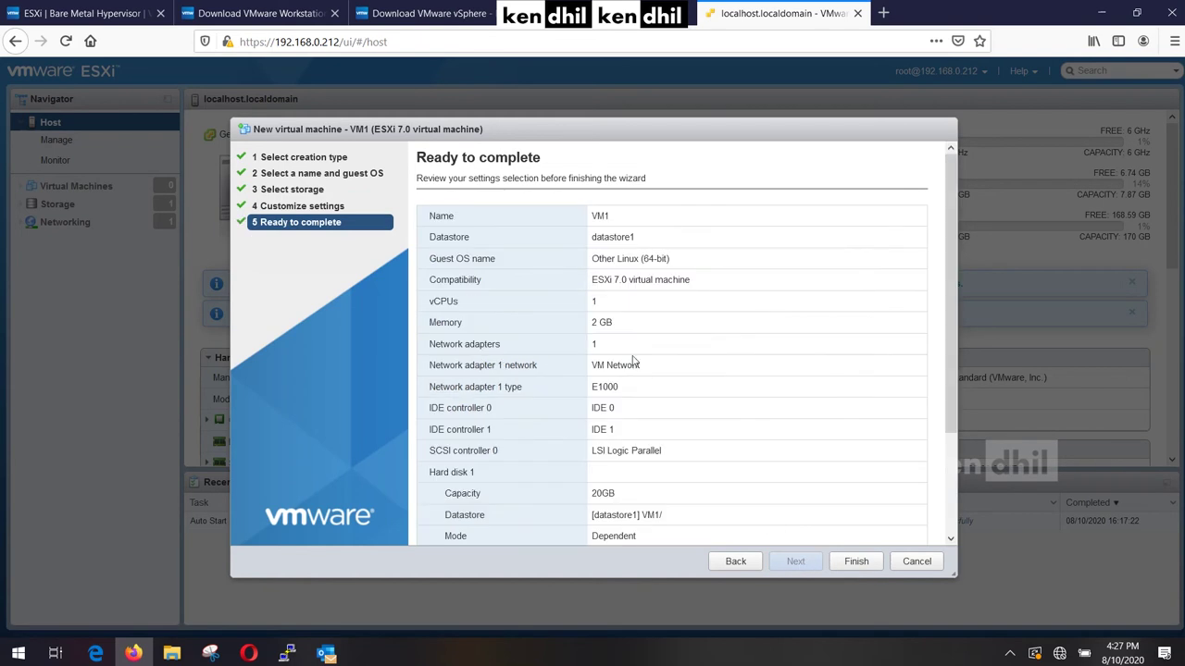
mouse_move(956, 299)
mouse_down()
mouse_move(956, 460)
mouse_move(945, 422)
mouse_move(963, 311)
mouse_up()
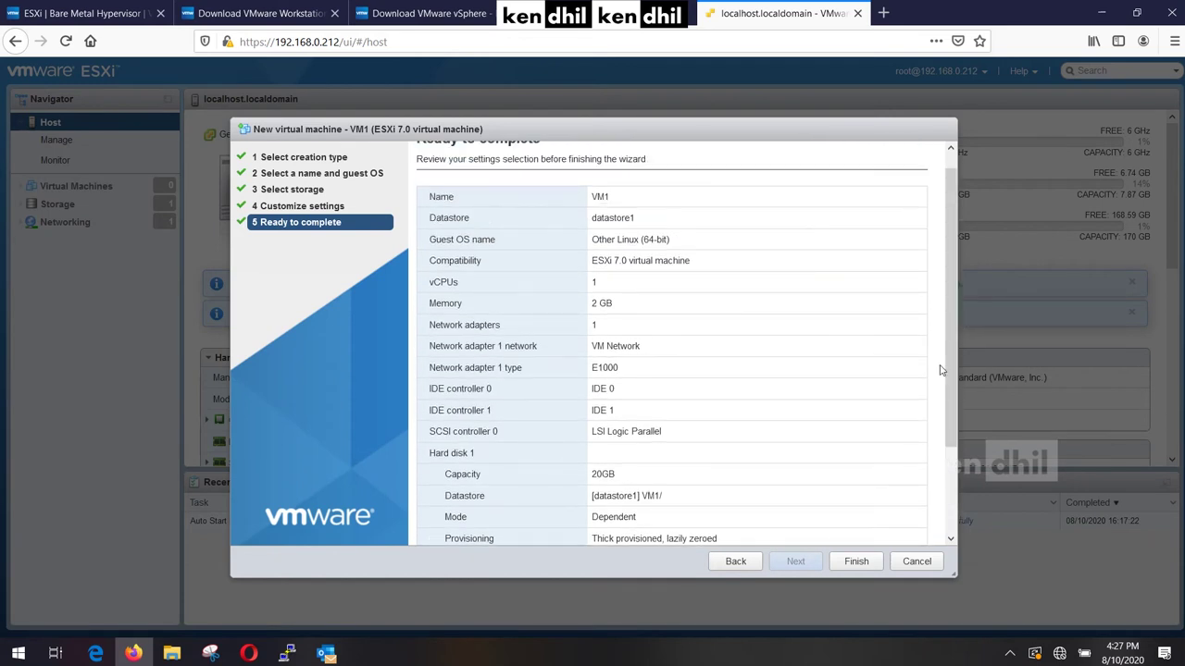
click(858, 562)
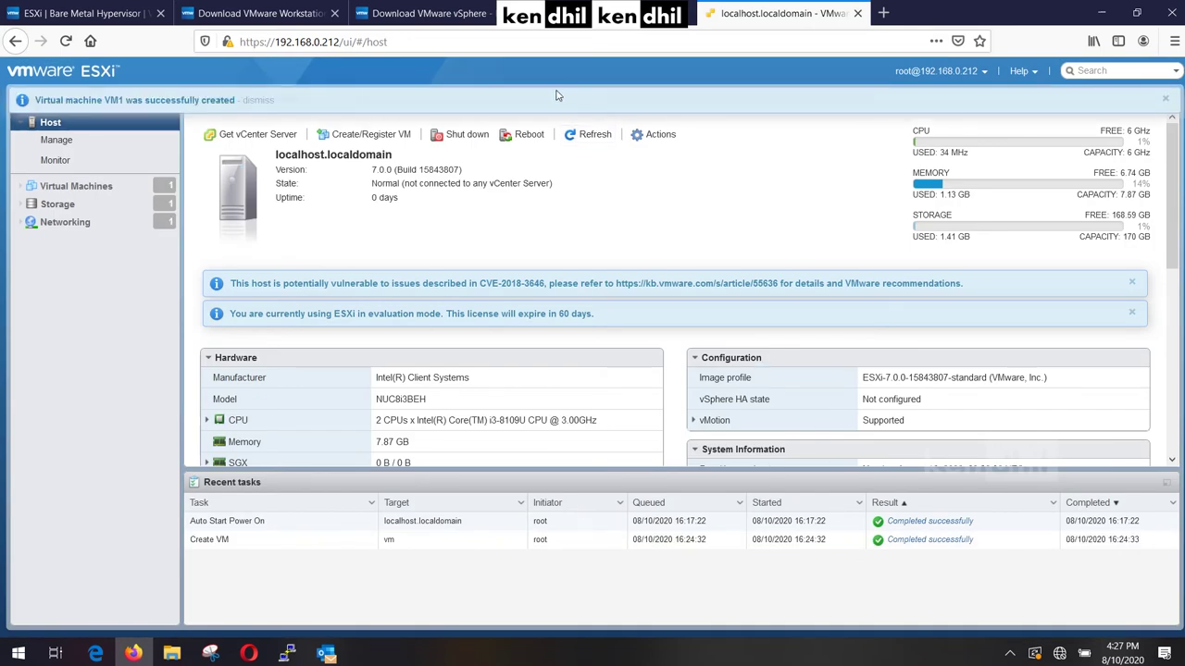
Check the Virtual Machines and Storage lists, then open VM1's summary page.
click(106, 186)
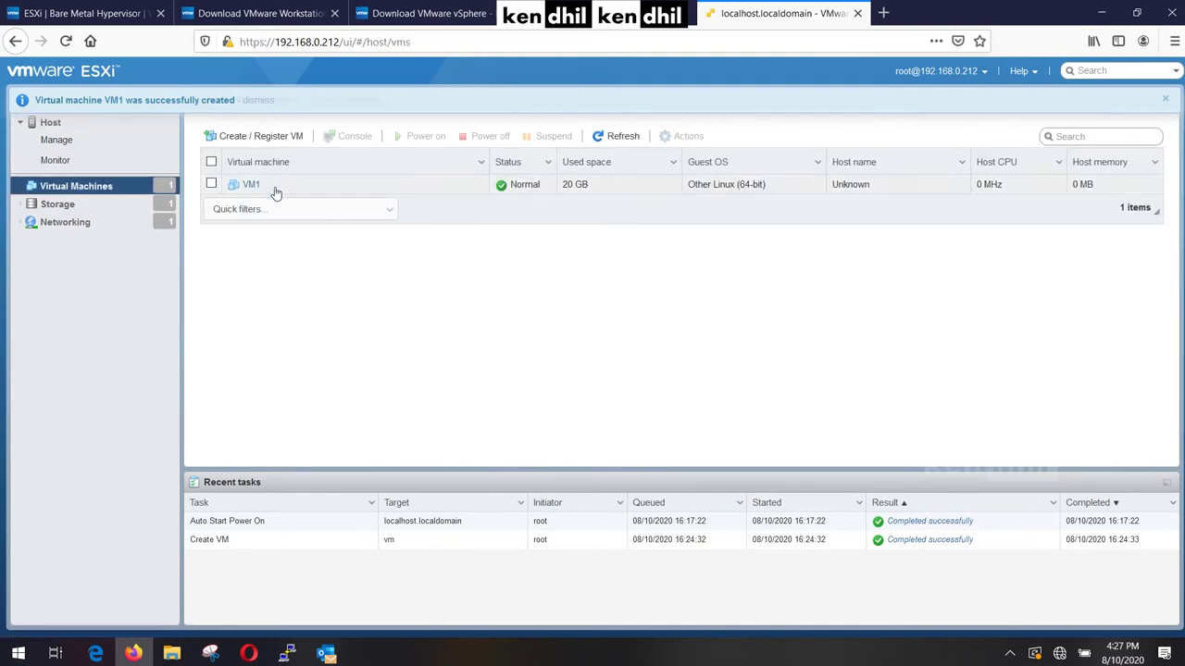
click(110, 206)
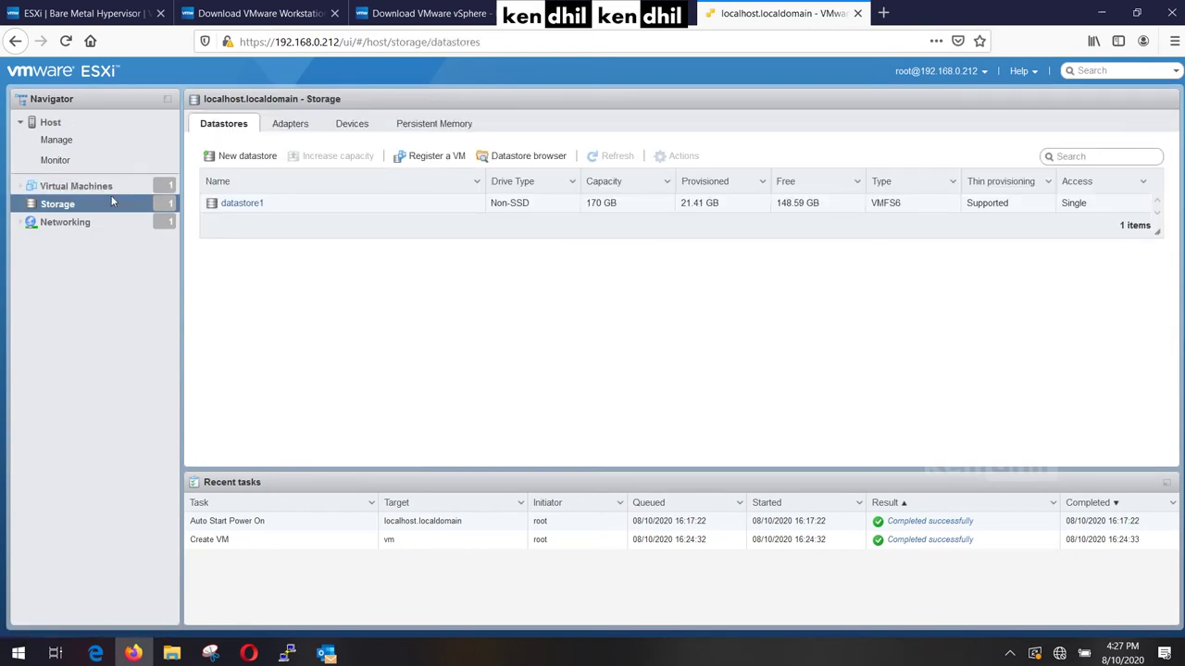
click(111, 188)
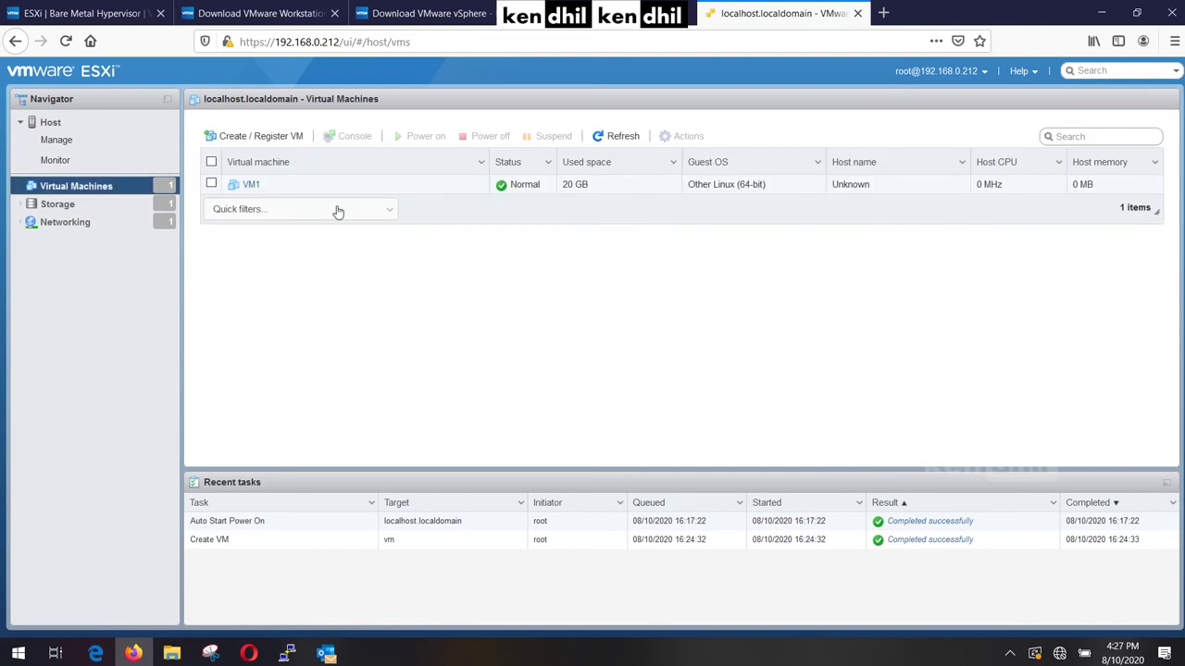
click(251, 185)
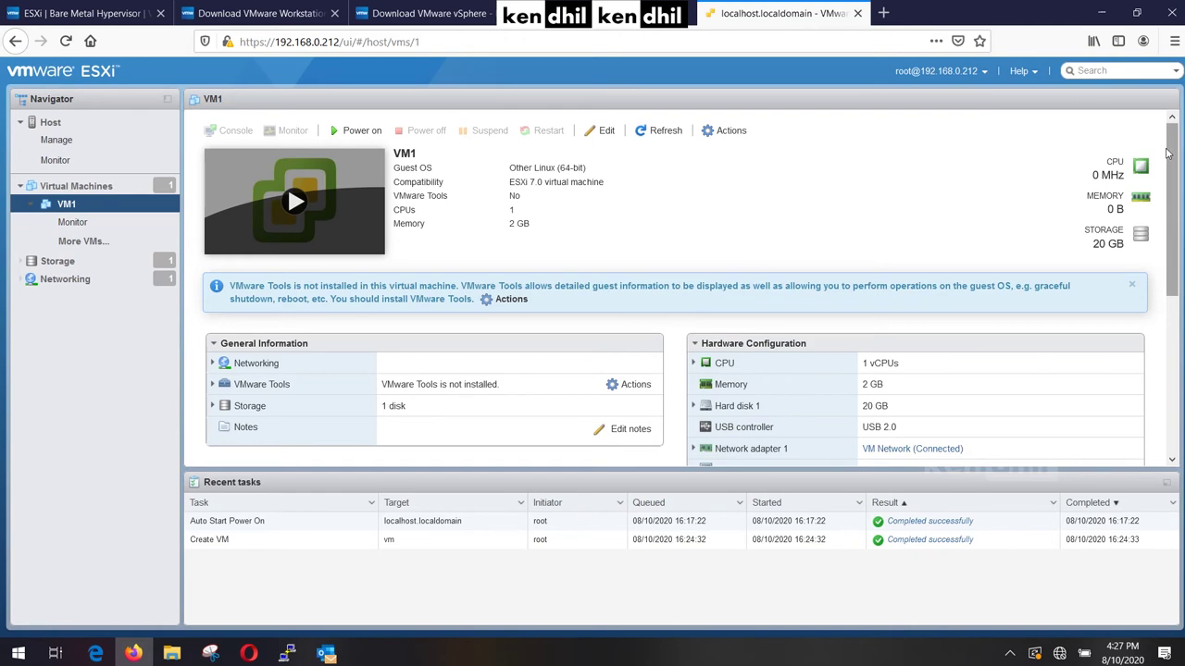
drag(1168, 153, 1180, 131)
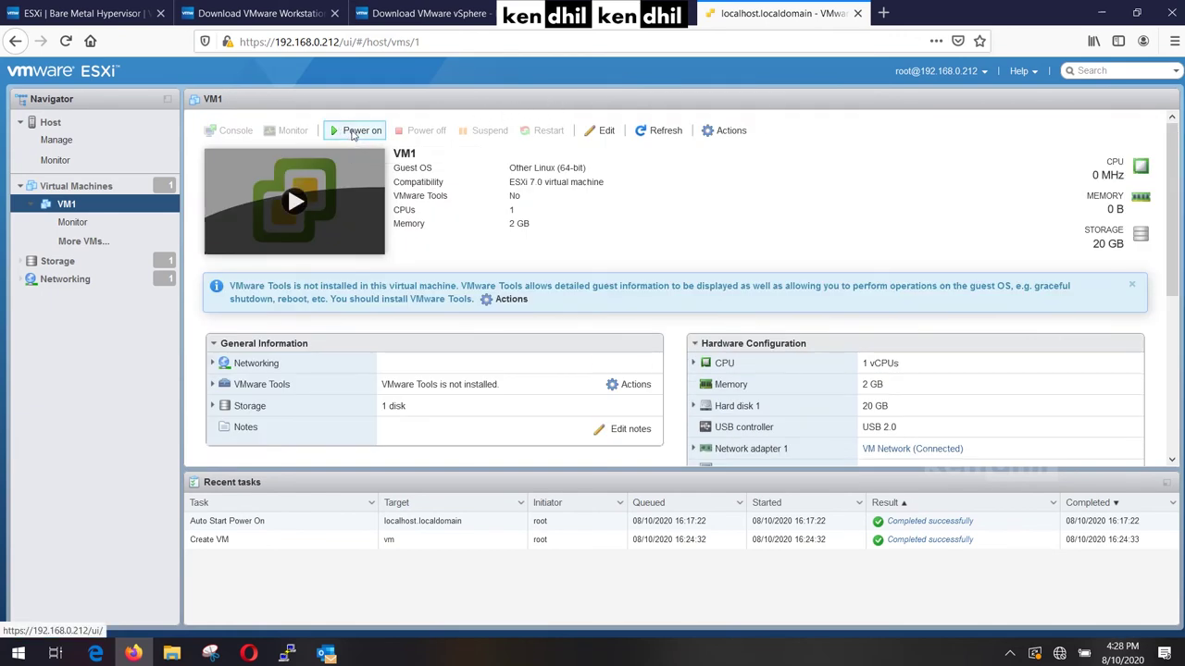
Power on VM1 and bring up the Console submenu from its Navigator context menu.
click(351, 133)
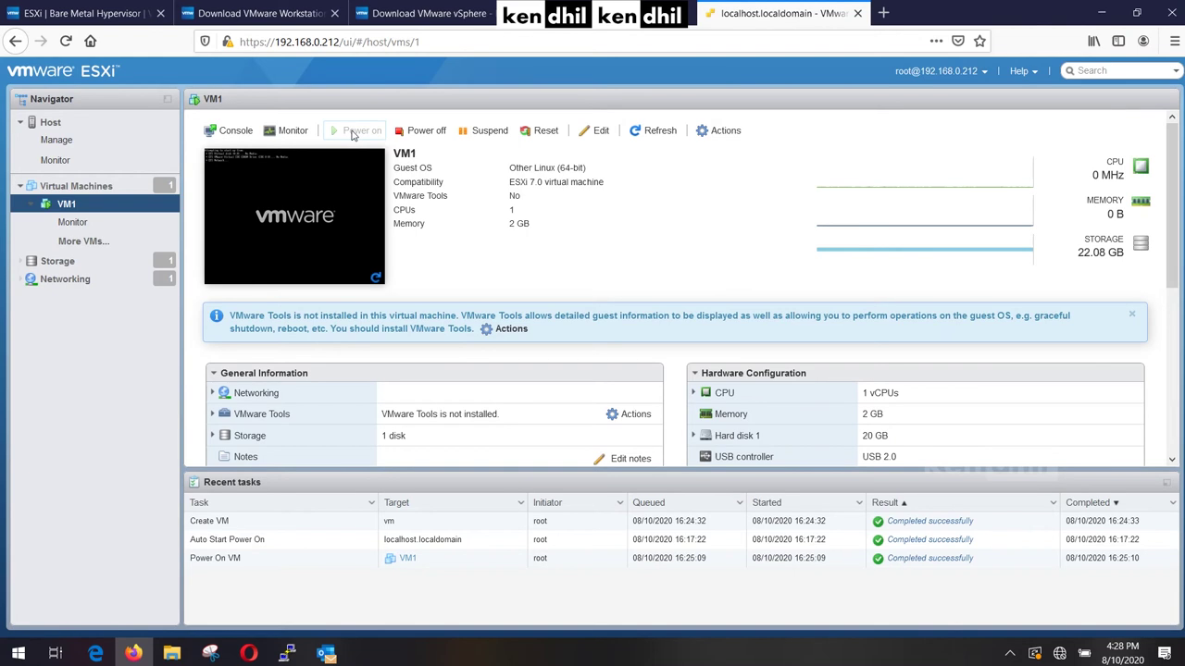
right_click(66, 207)
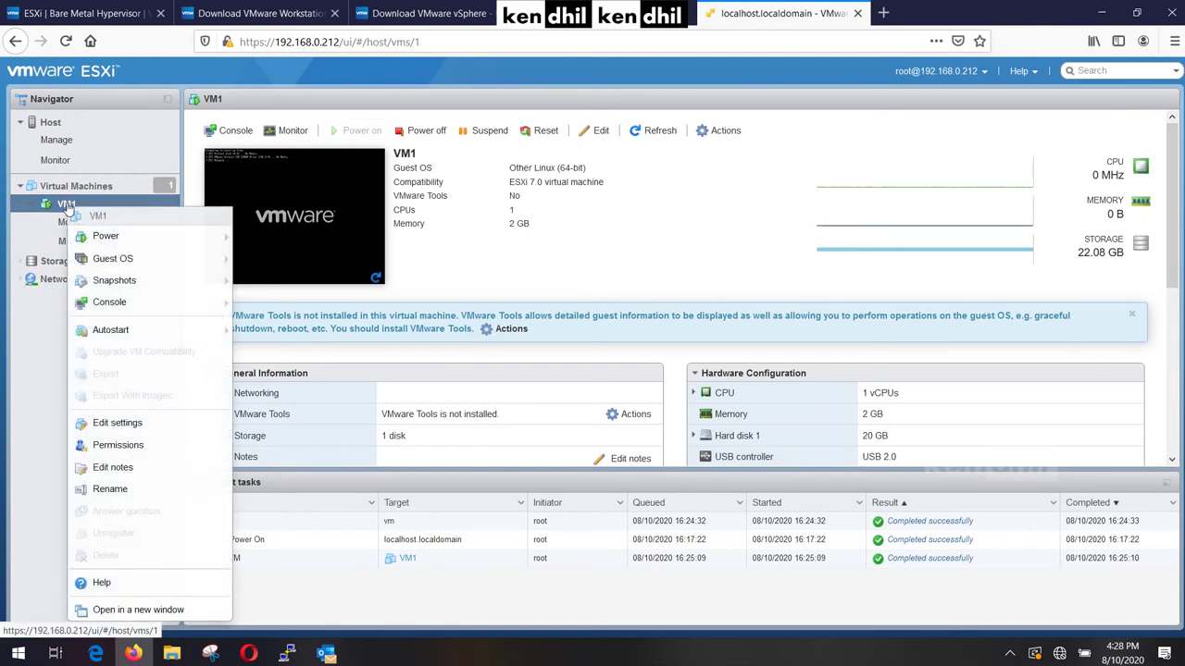
mouse_move(191, 310)
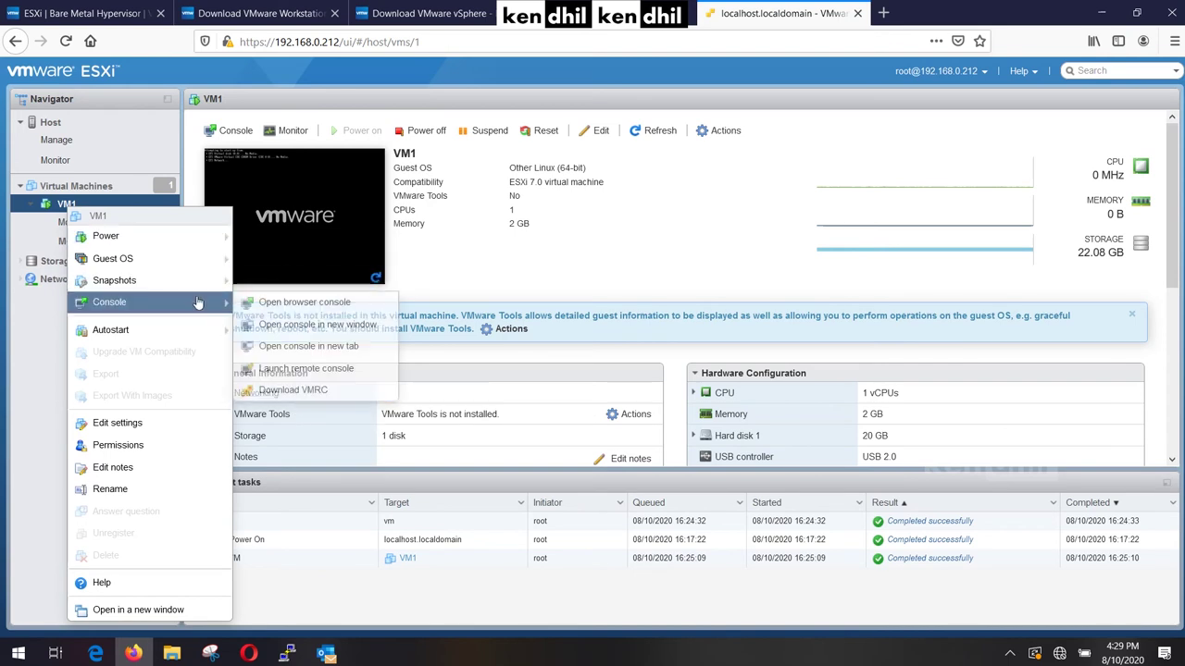
Launch VMware Remote Console for VM1, always trusting the host's certificate.
click(325, 373)
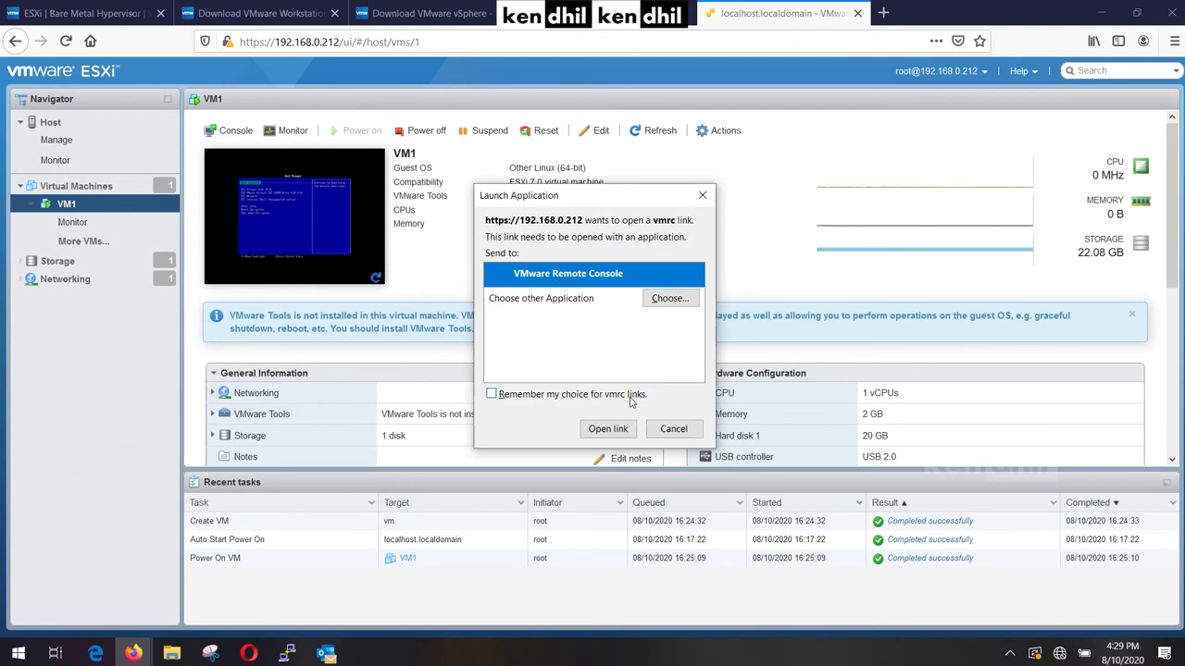
click(616, 434)
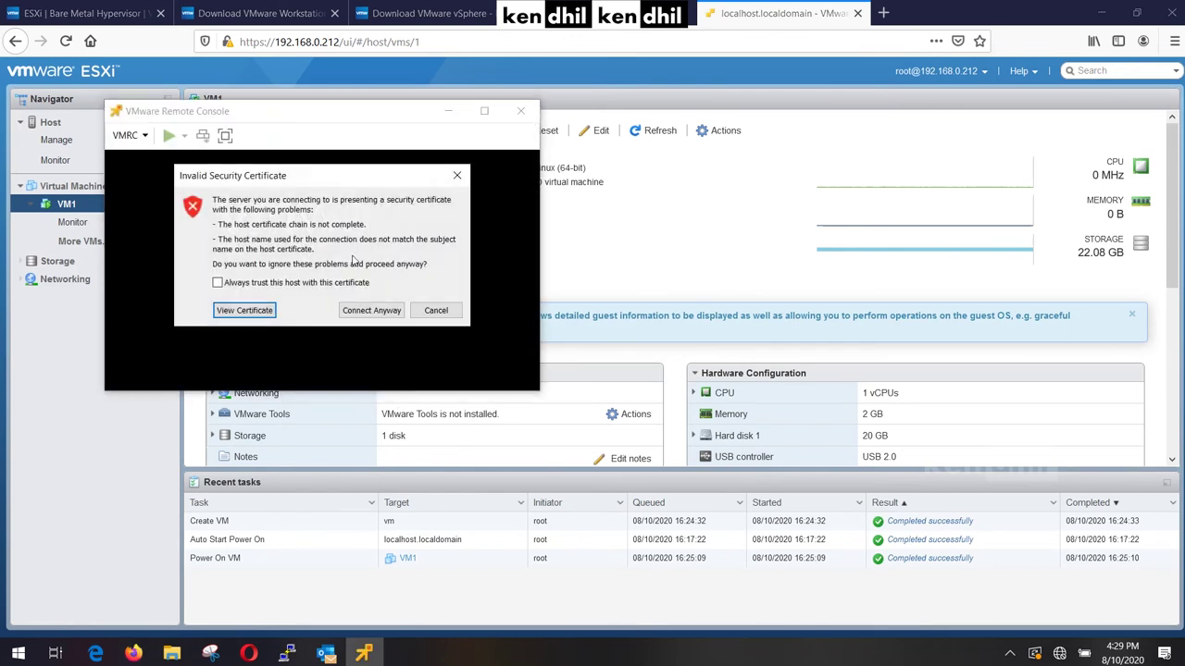
click(335, 284)
click(371, 312)
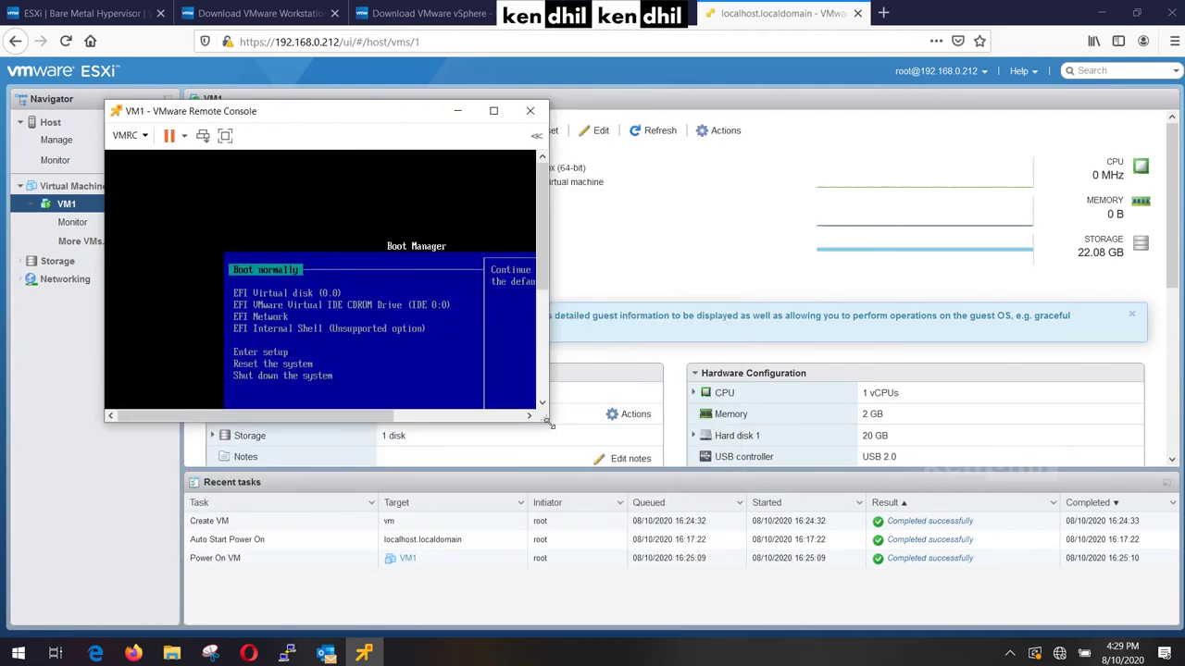
Enlarge the VM1 console window and maximize it to full screen.
click(630, 527)
drag(629, 528, 507, 308)
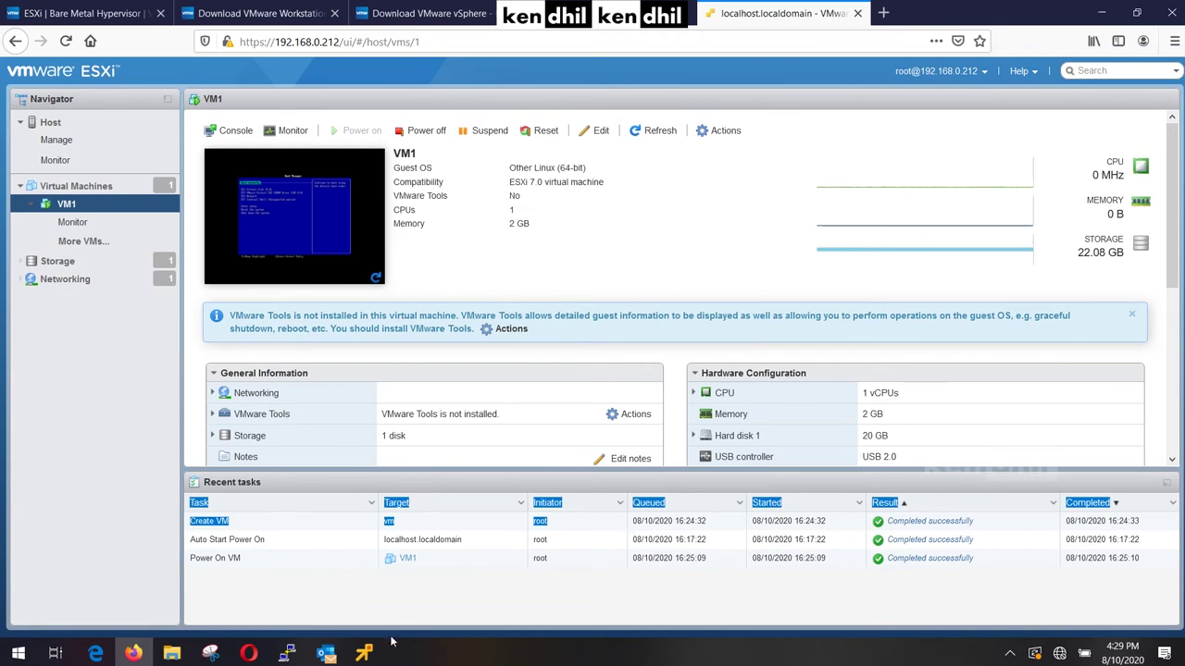
click(364, 654)
drag(547, 421, 768, 597)
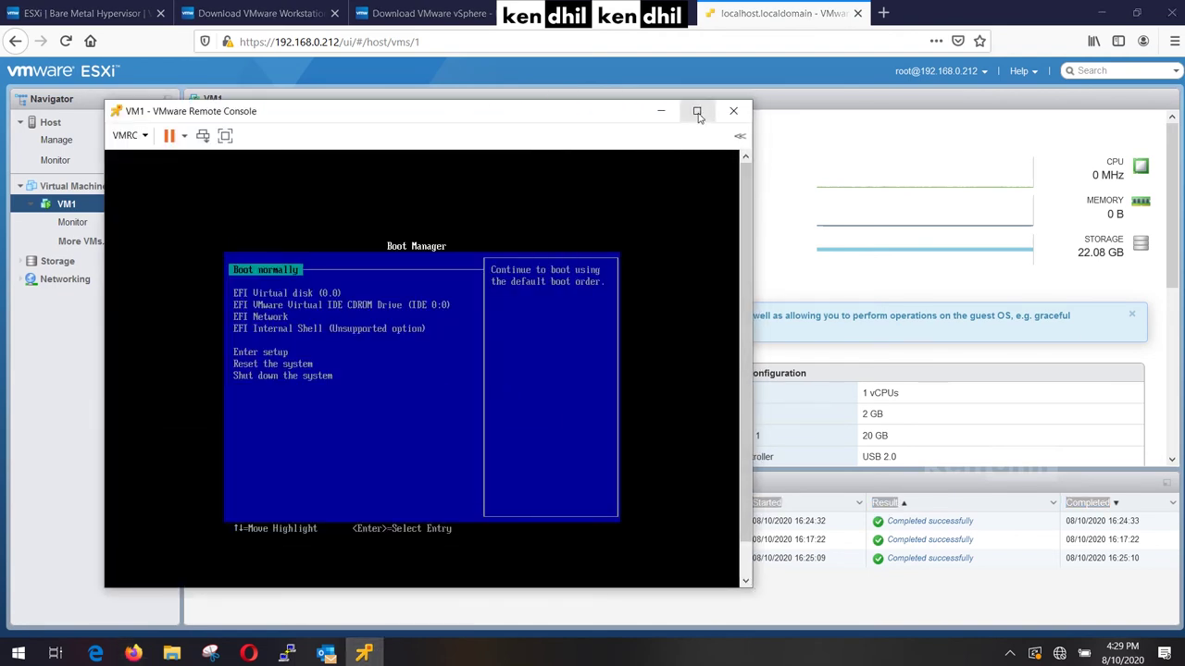
click(697, 110)
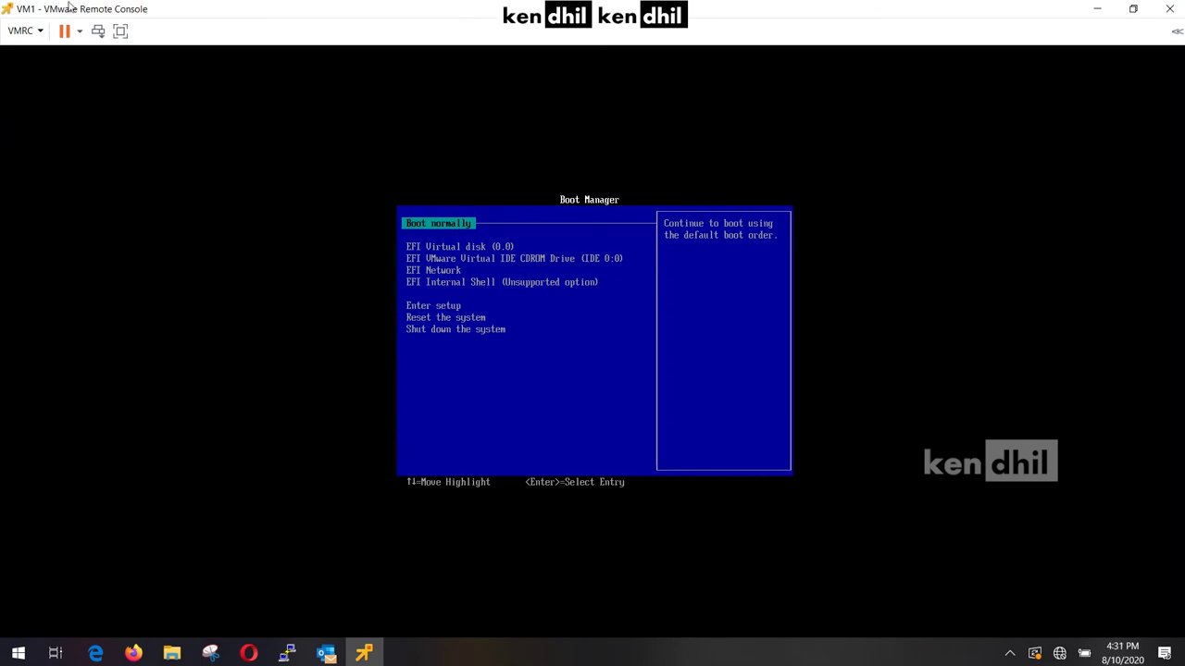
In Virtual Machine Settings, set CD/DVD drive 1 to Local Client using an ISO image file.
click(34, 32)
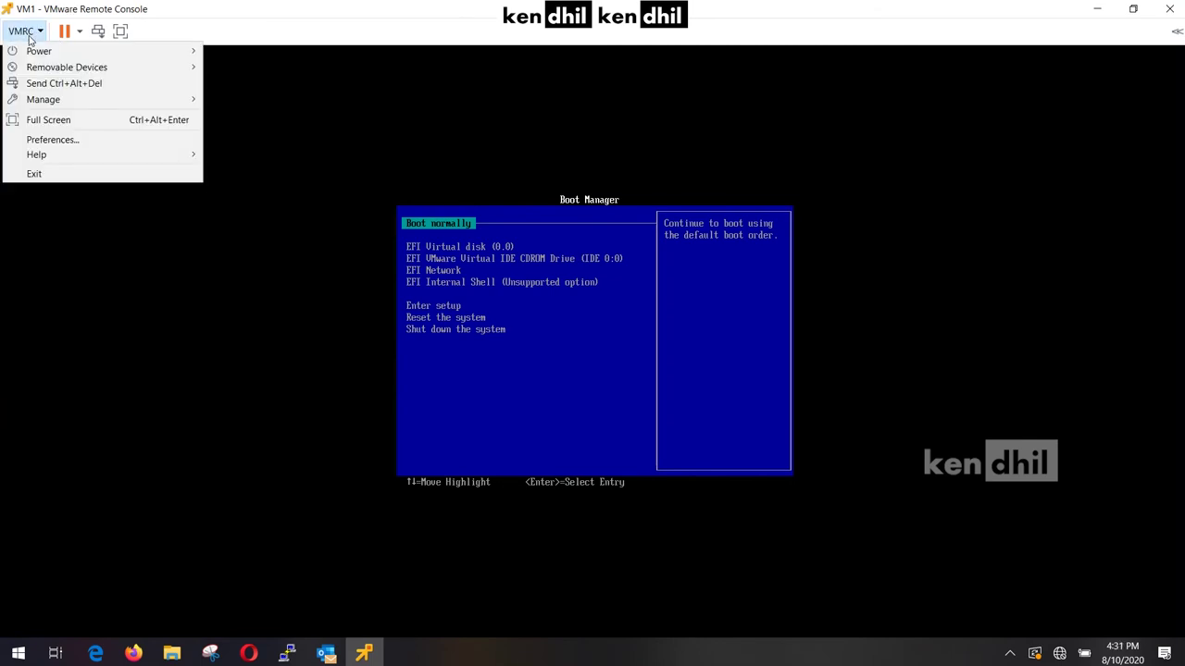
mouse_move(61, 103)
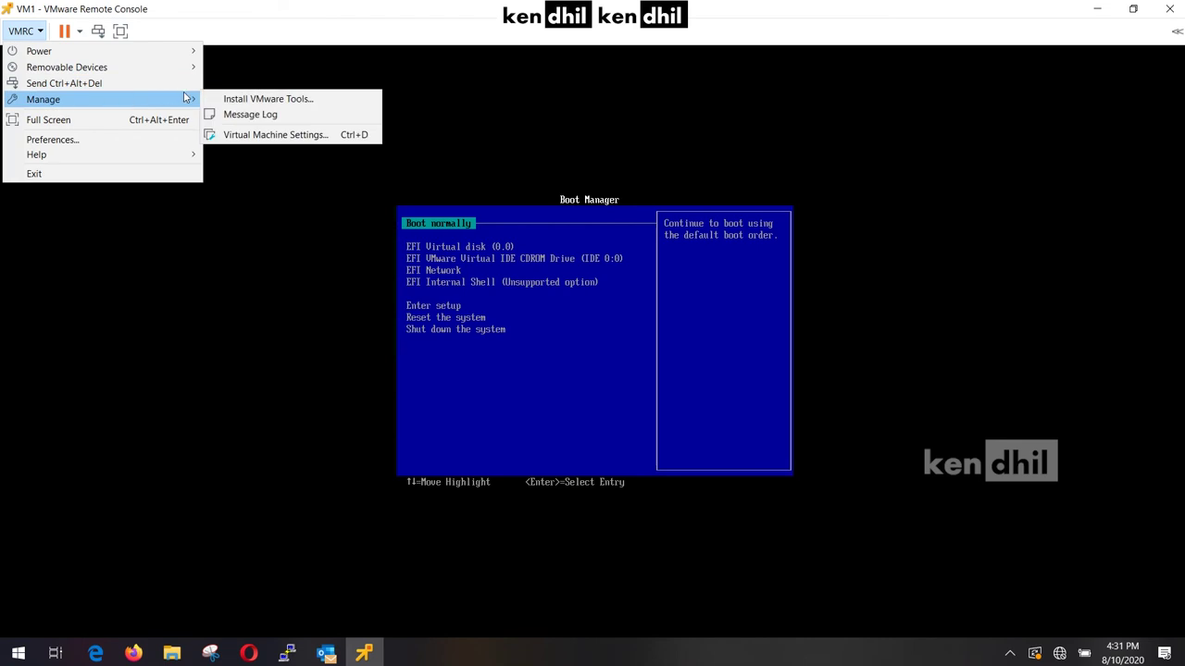
click(259, 136)
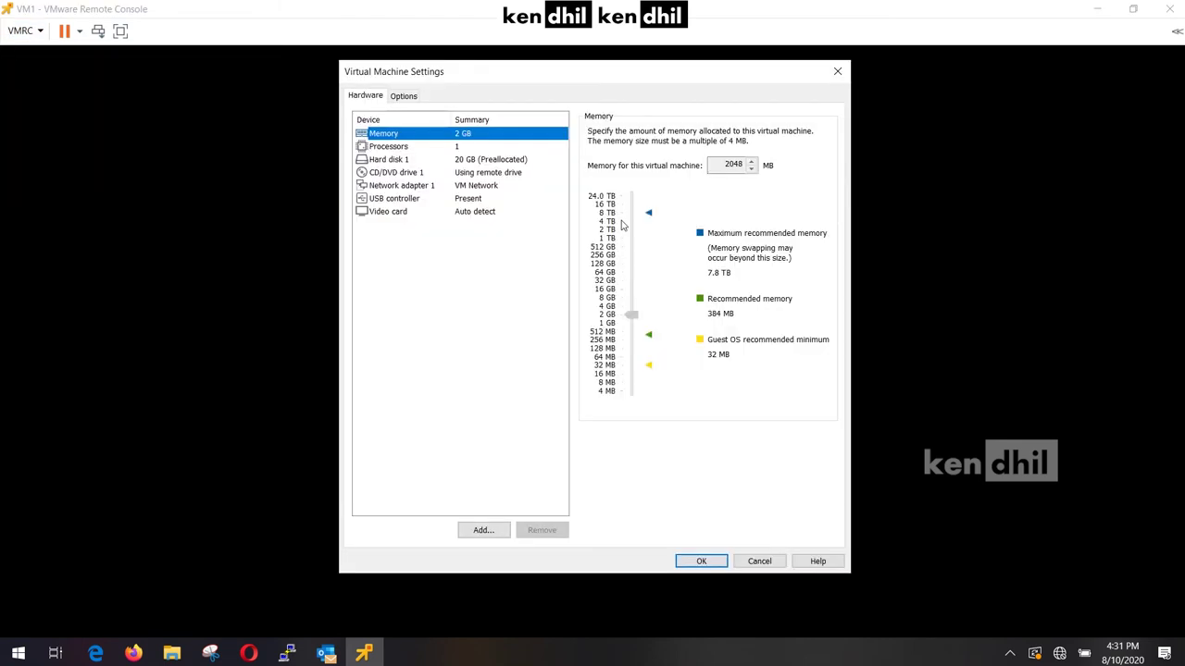
click(442, 173)
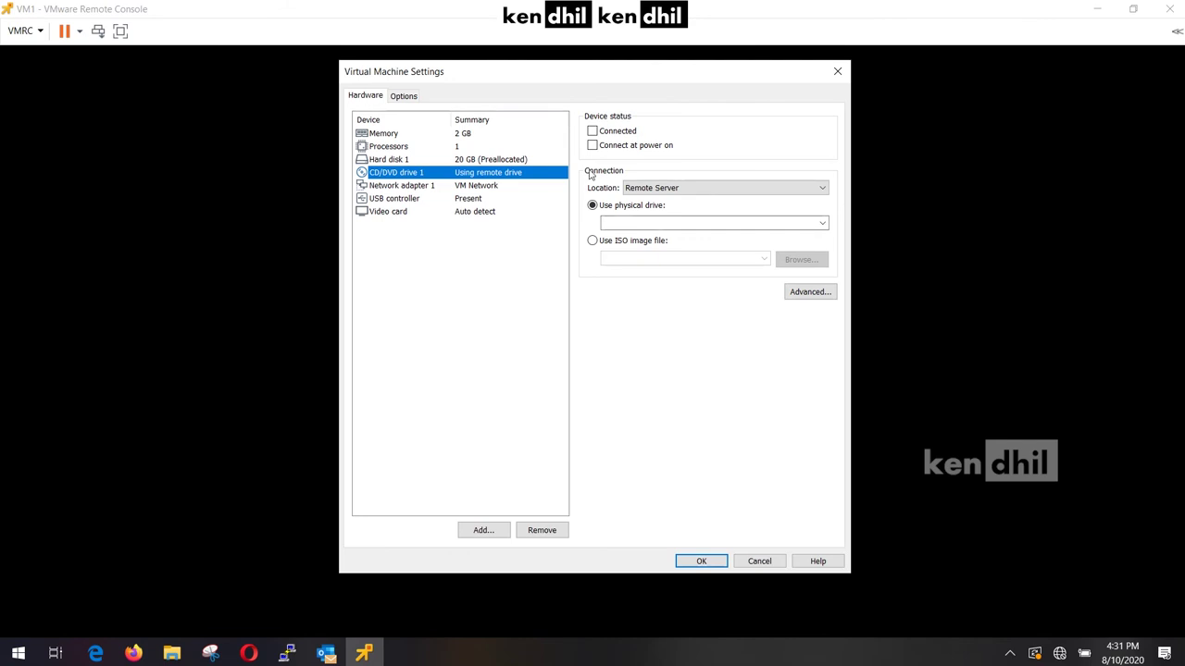
click(677, 189)
click(692, 211)
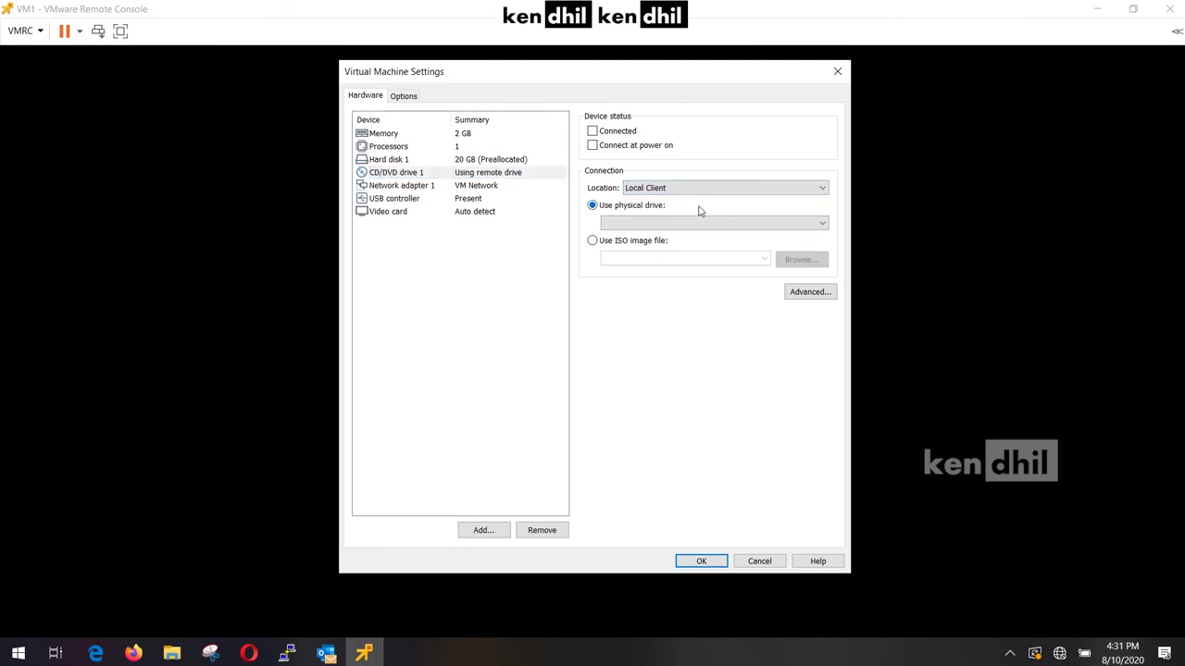
click(639, 244)
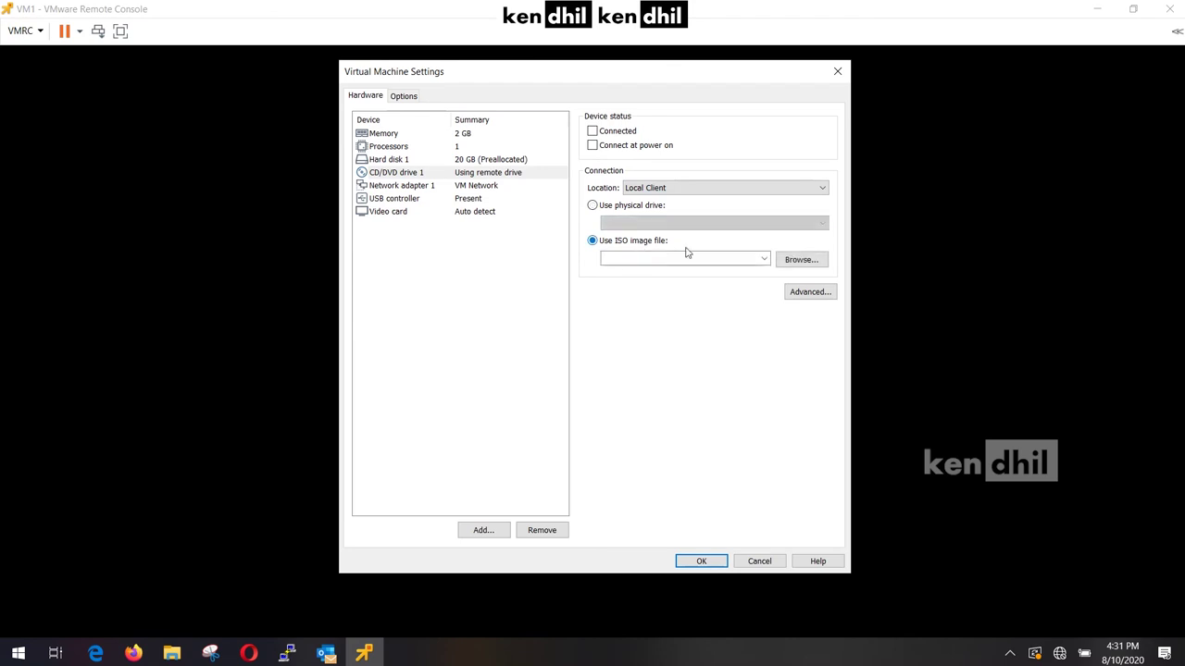
Load D:\Belajar\vmware\linux-lite-5.0-64bit.iso as the drive's ISO image.
click(796, 263)
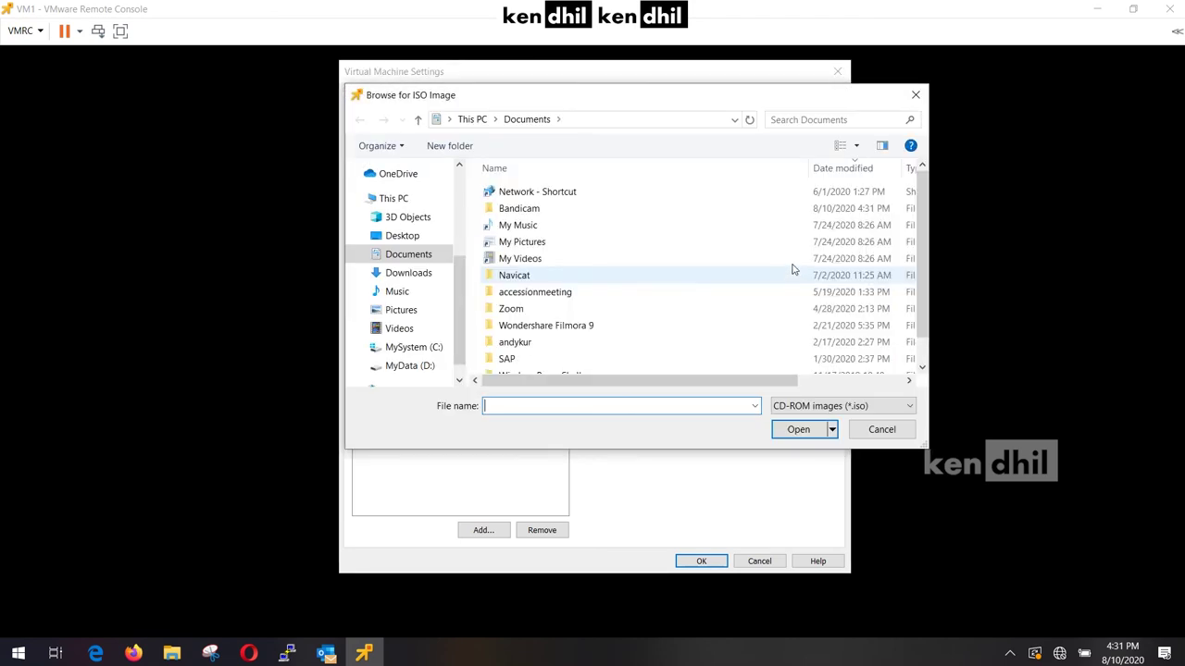
scroll(454, 305, down, 1)
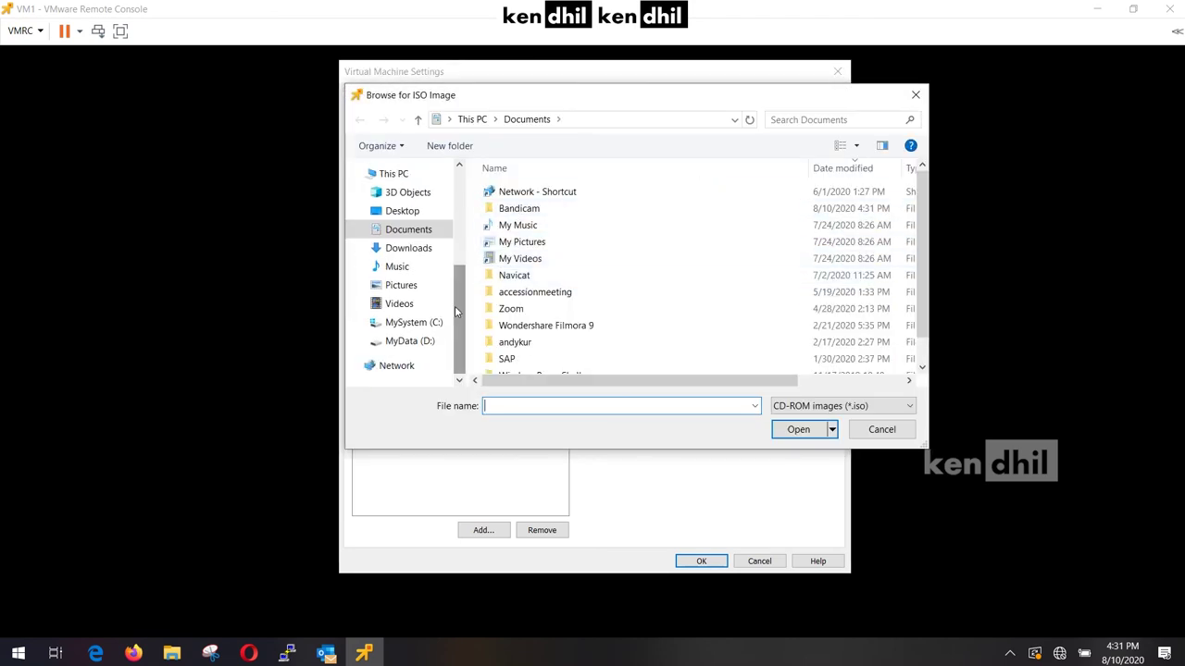
click(424, 341)
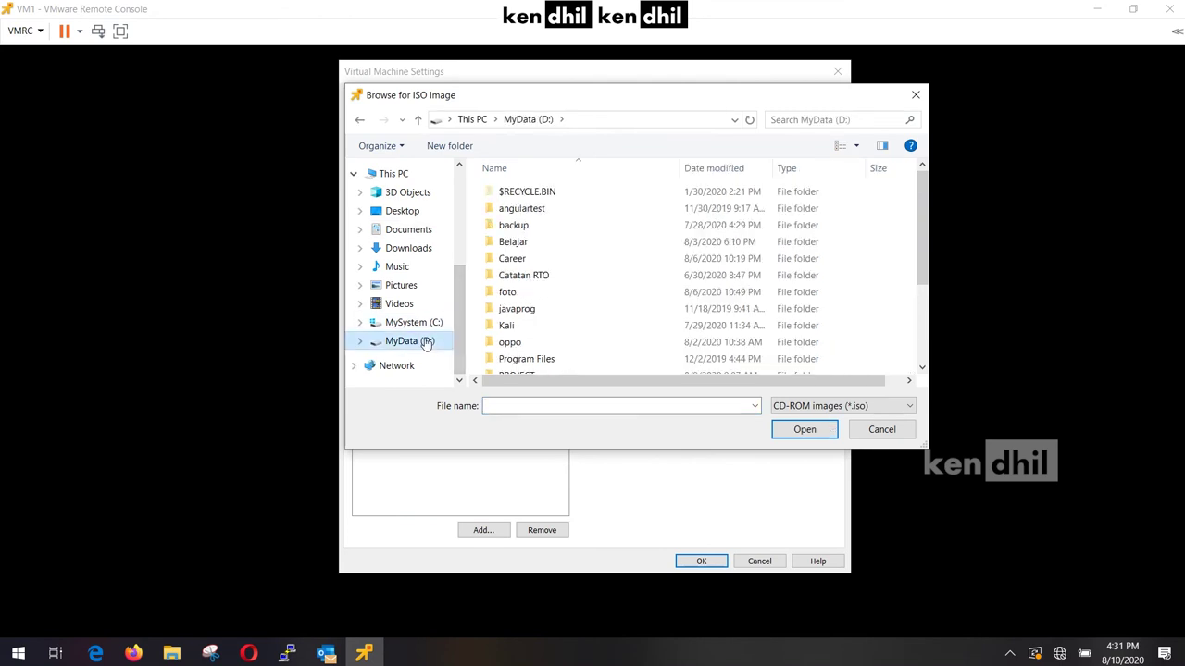
double_click(514, 243)
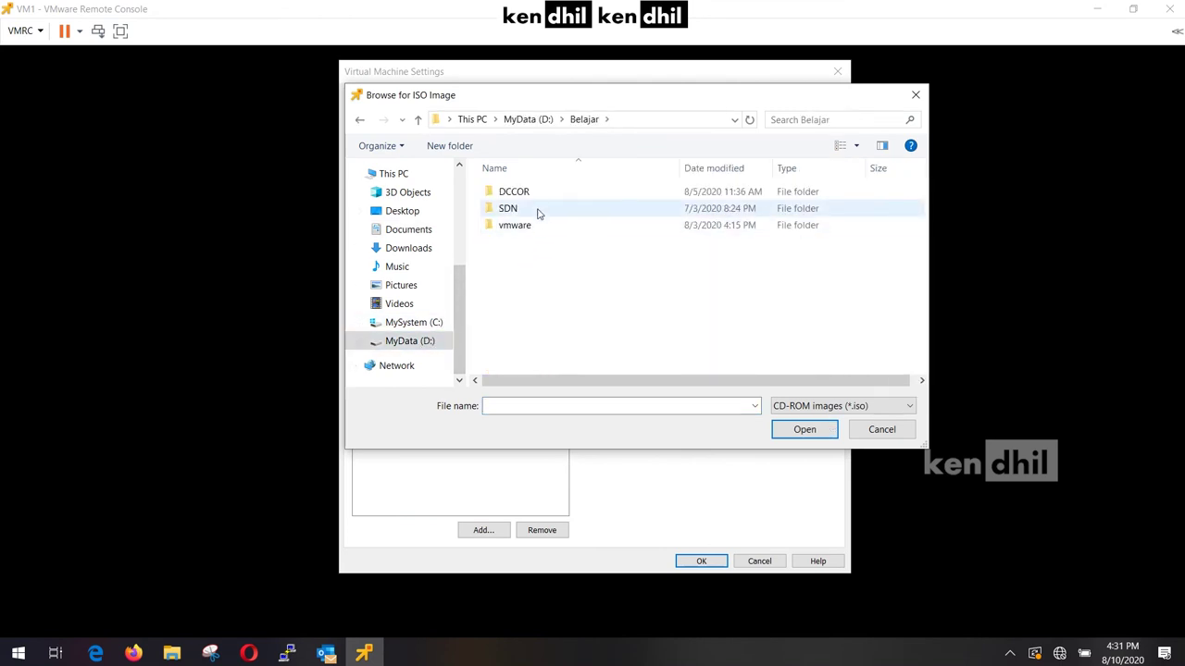
double_click(555, 225)
click(561, 194)
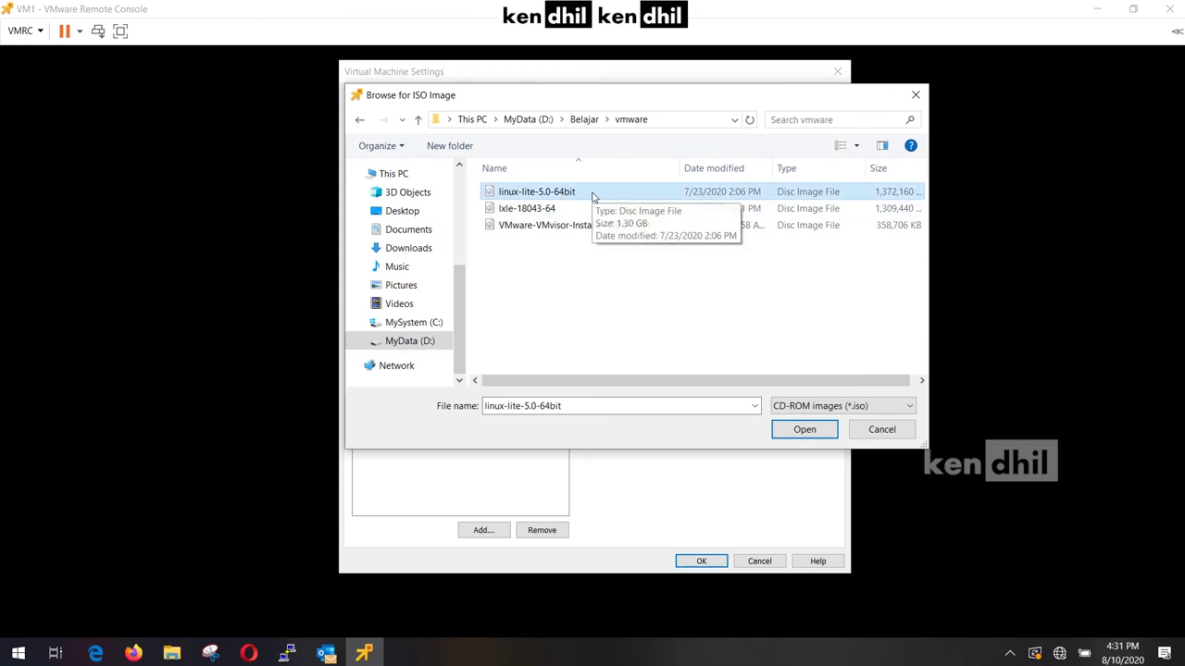
double_click(593, 196)
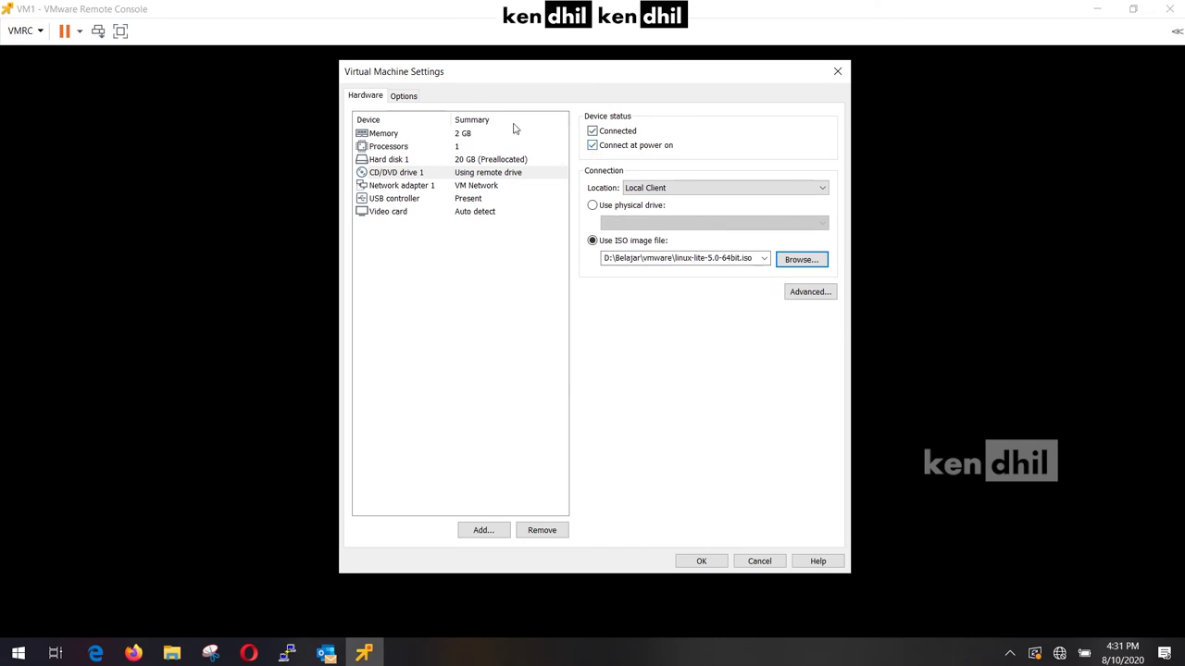
Apply the drive settings, shut down VM1 and power it back on to boot the ISO.
click(709, 562)
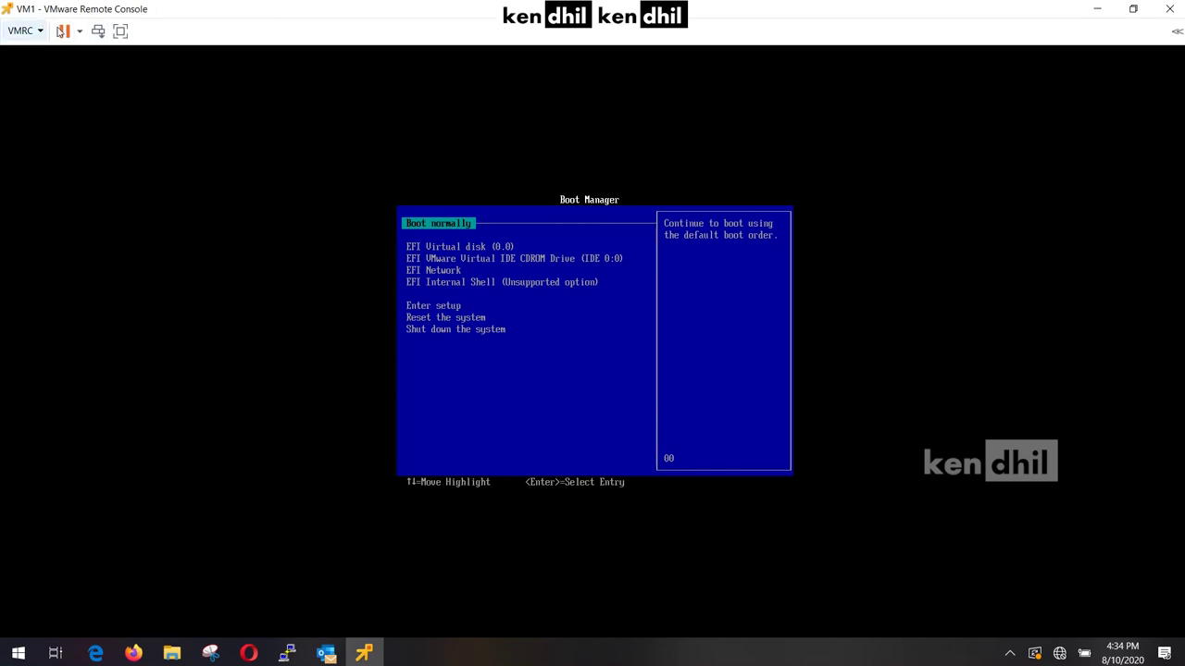
click(79, 31)
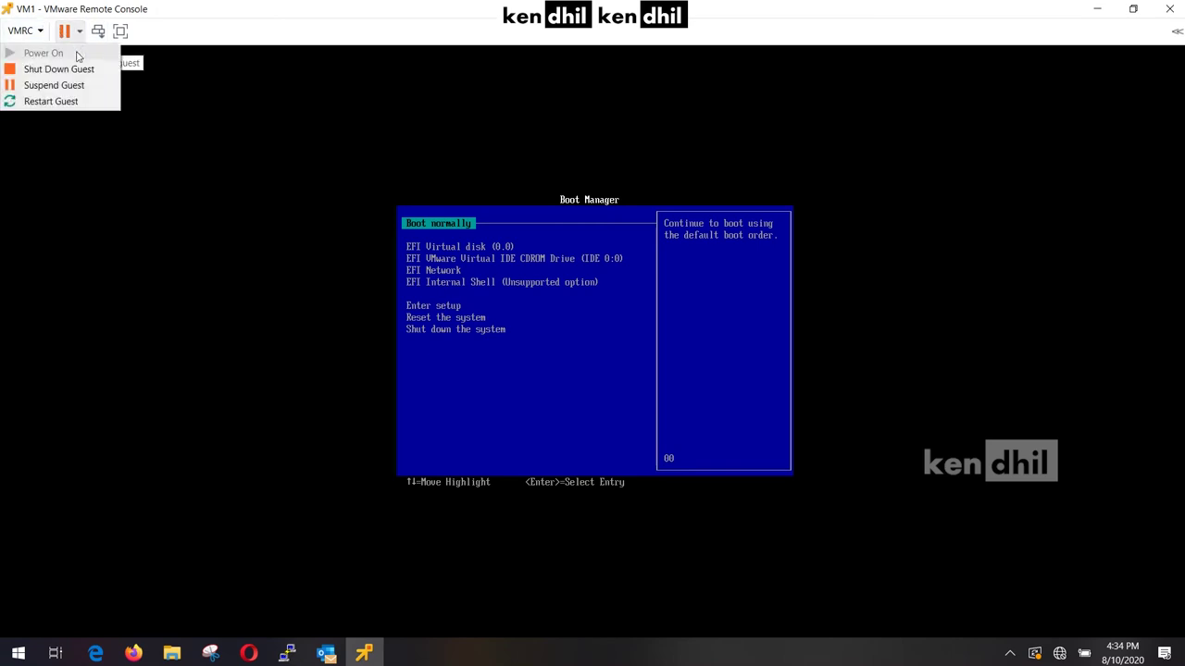
click(79, 68)
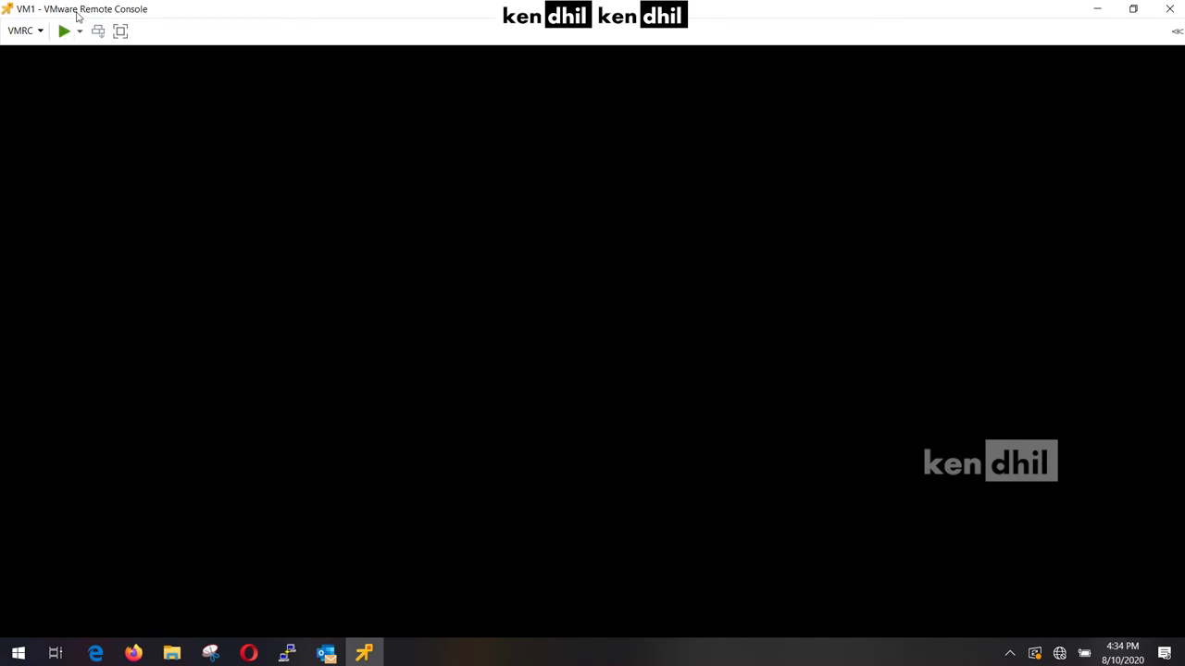
click(65, 32)
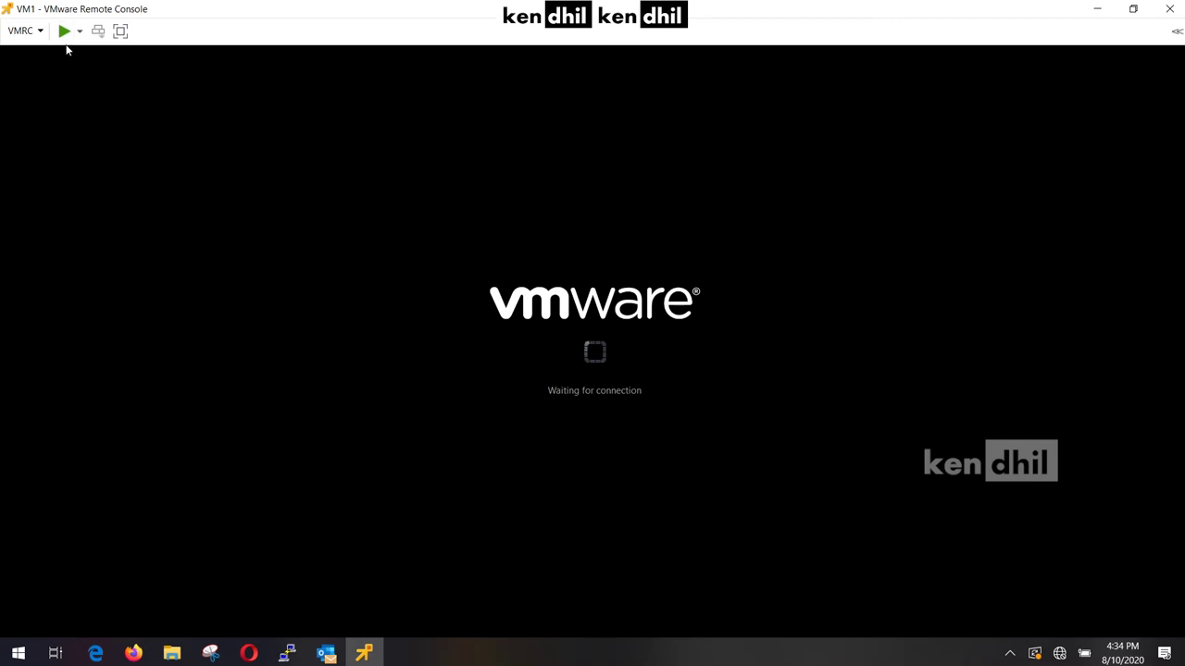
click(66, 34)
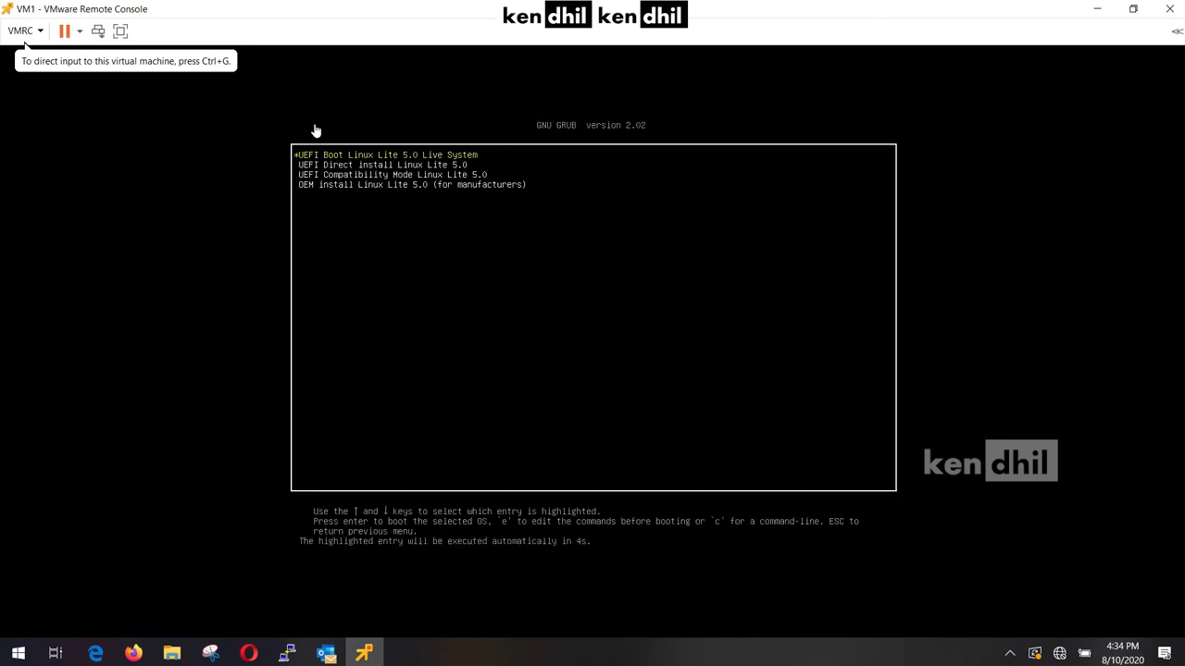
Boot the 'UEFI Direct install Linux Lite 5.0' entry from the GRUB menu.
click(396, 288)
key(Down)
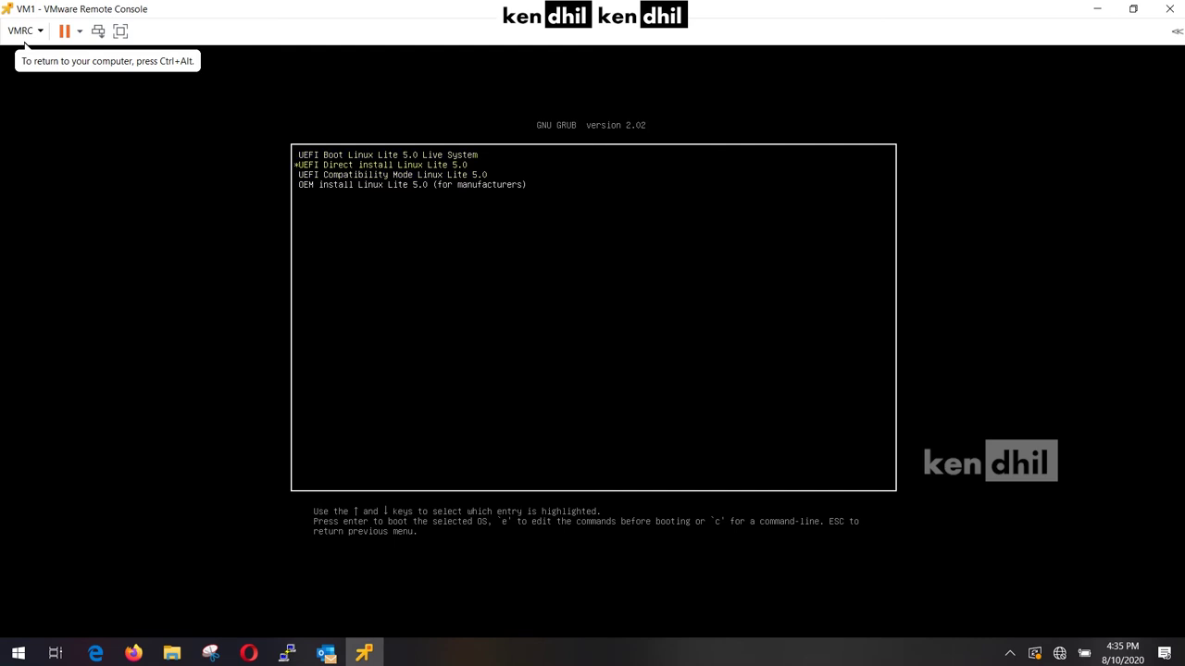
key(Return)
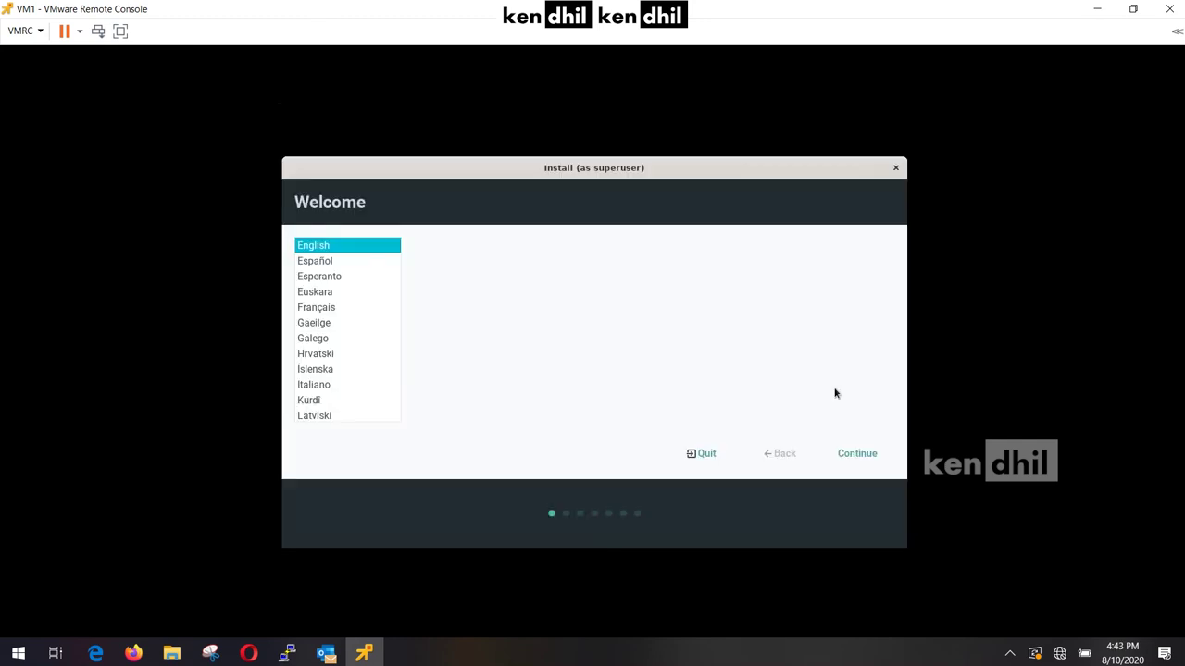
Accept English, the keyboard layout and update defaults, and confirm writing changes to disk.
click(853, 451)
click(855, 455)
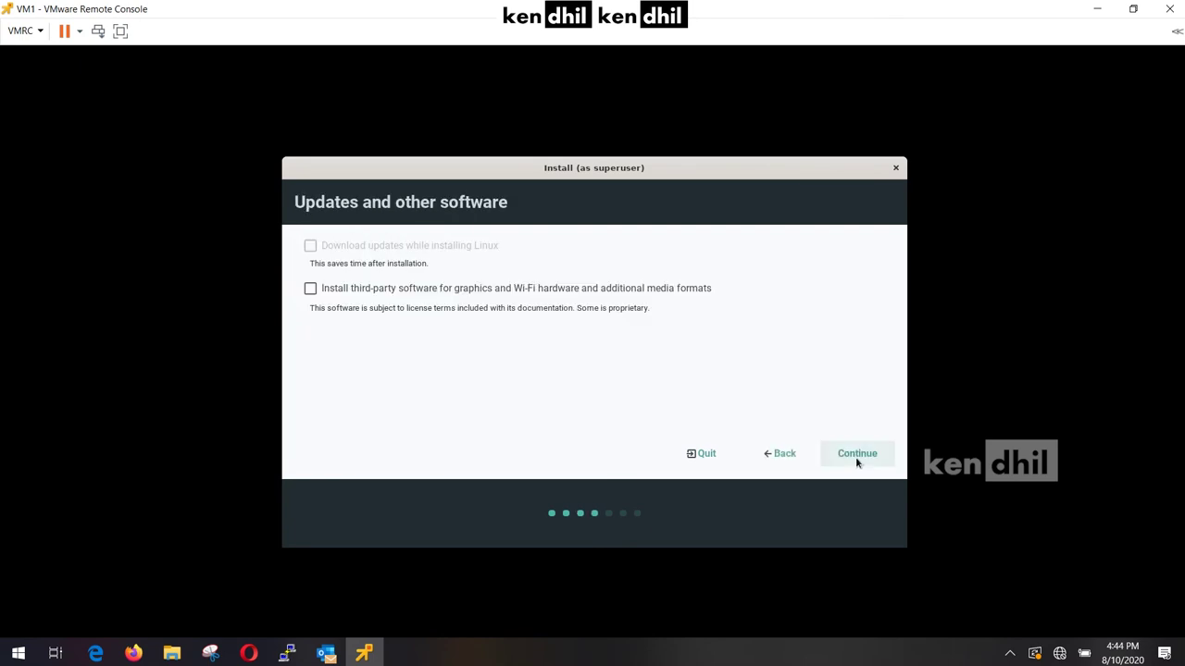
click(859, 454)
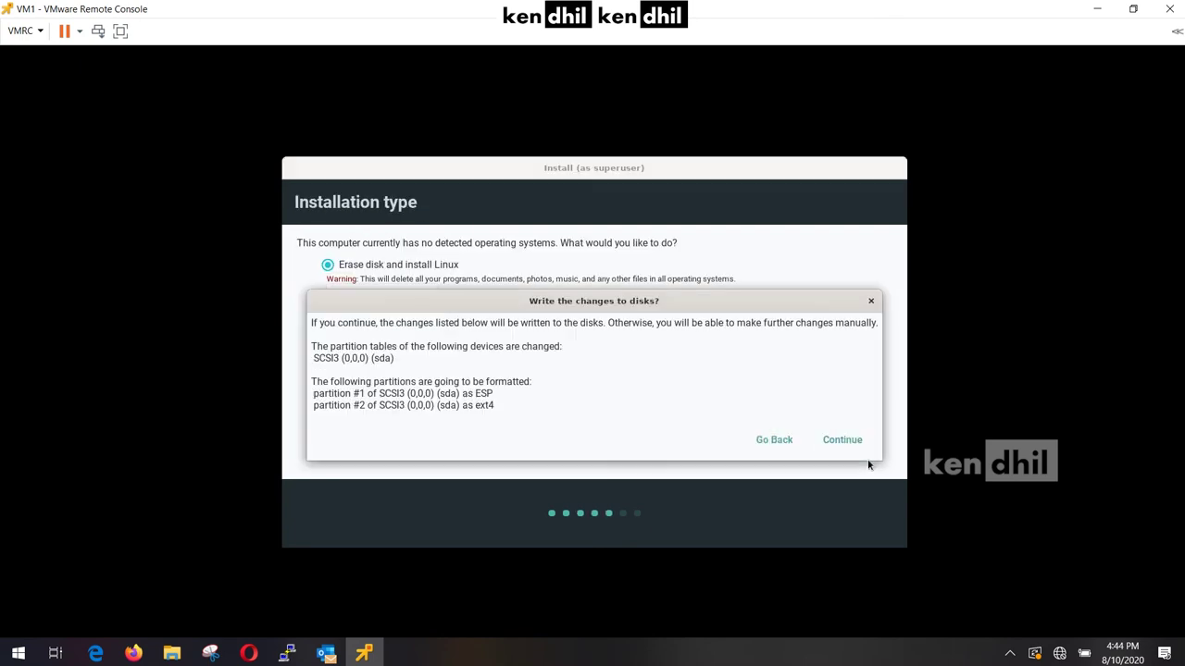
click(852, 453)
Enter and confirm the account password, choose automatic login, then minimize the console.
key(Tab)
key(Tab)
key(Tab)
text(password)
key(Tab)
text(password)
click(635, 393)
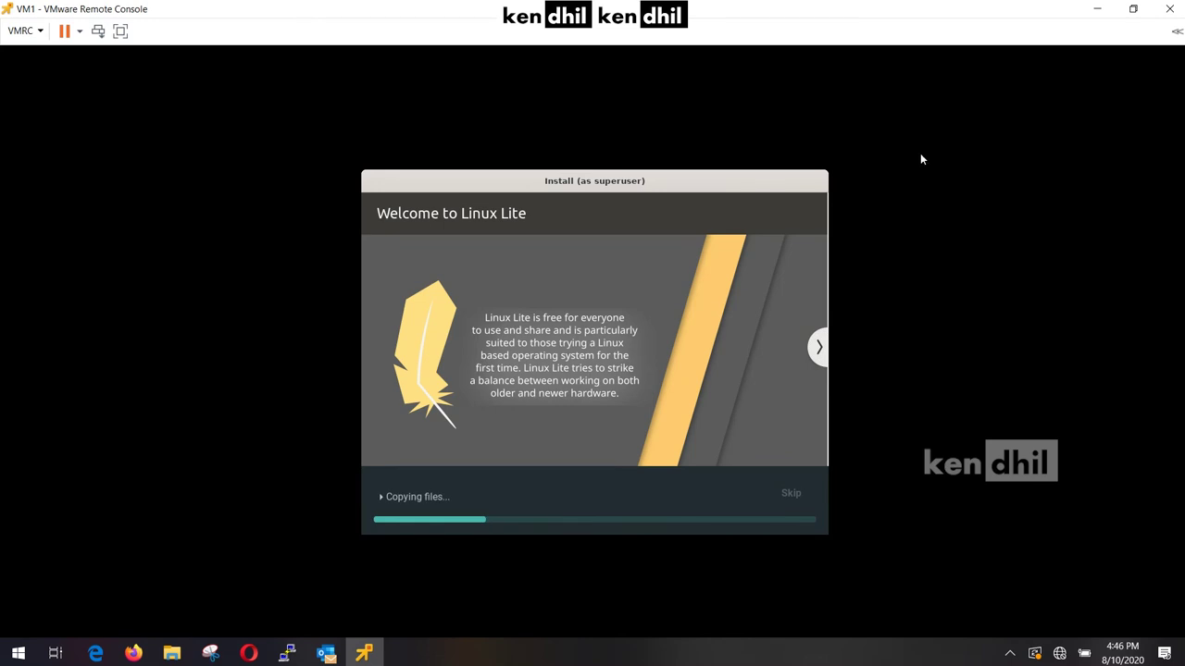
click(1097, 9)
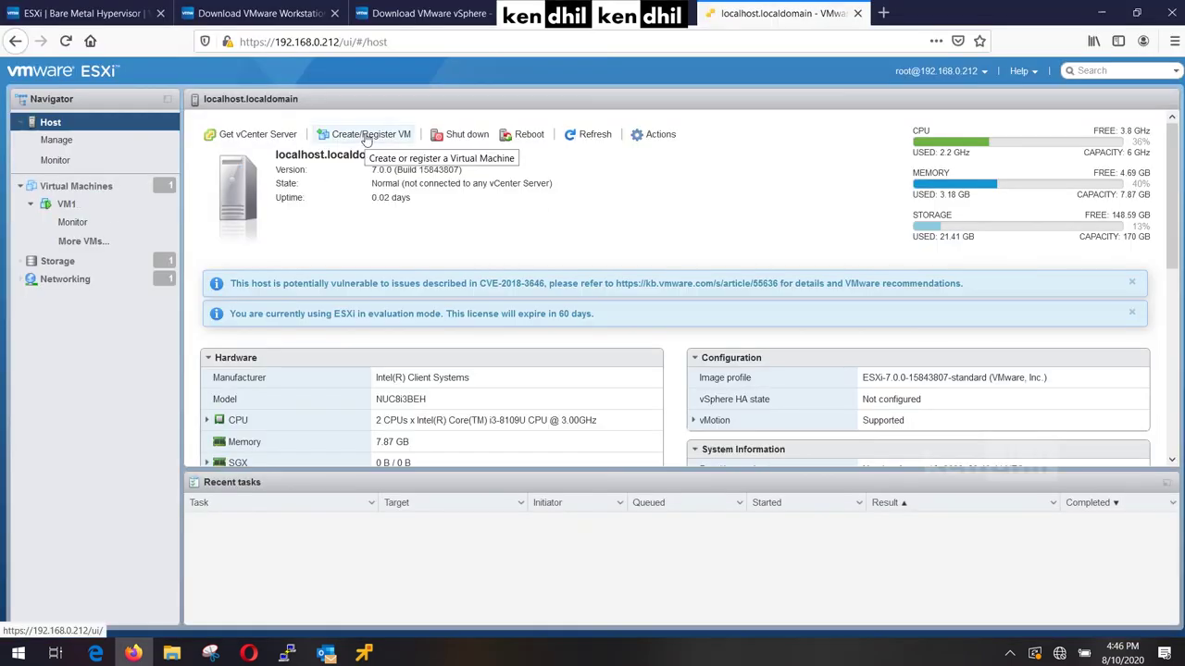
Start a new VM named VM2 with guest OS Linux, Other Linux (64-bit).
click(366, 134)
click(795, 561)
text(VM2)
click(725, 337)
click(725, 373)
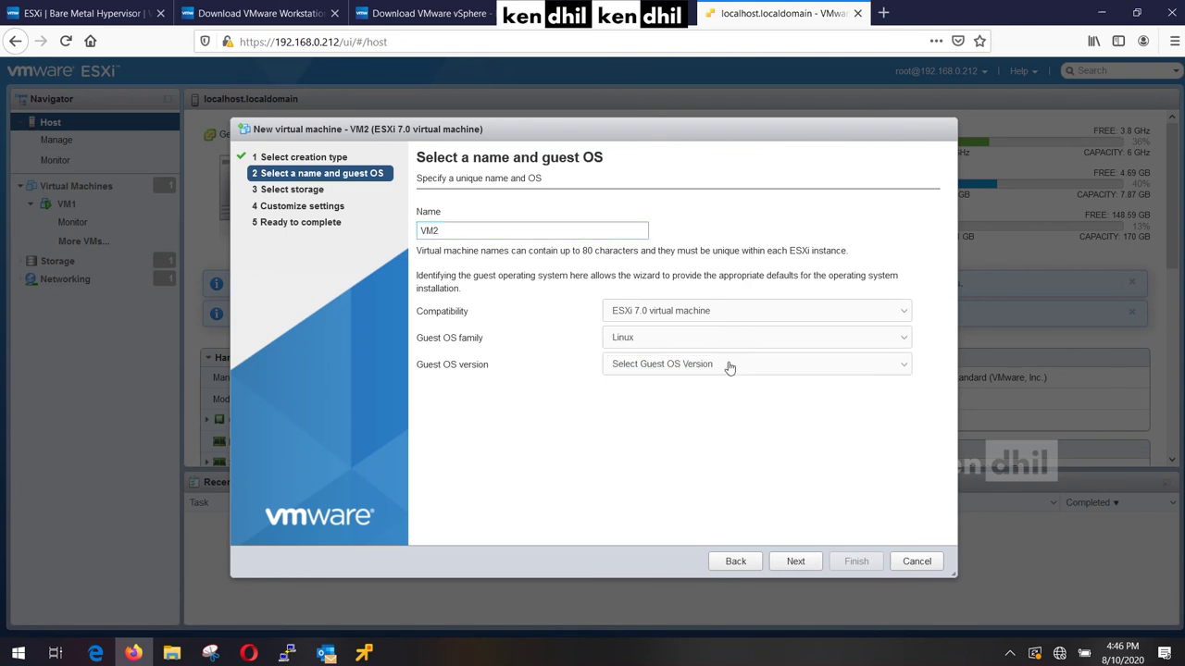
click(725, 368)
drag(909, 136, 907, 278)
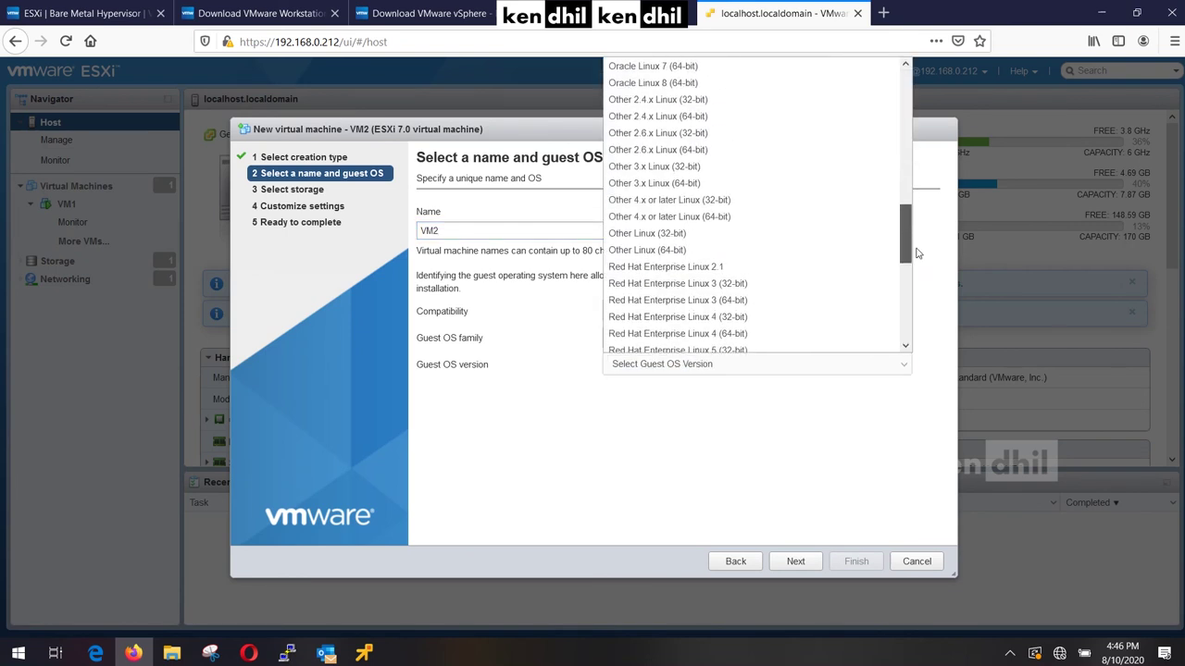
click(759, 257)
Keep datastore1 and give VM2 2 GB memory and a 20 GB hard disk.
click(795, 561)
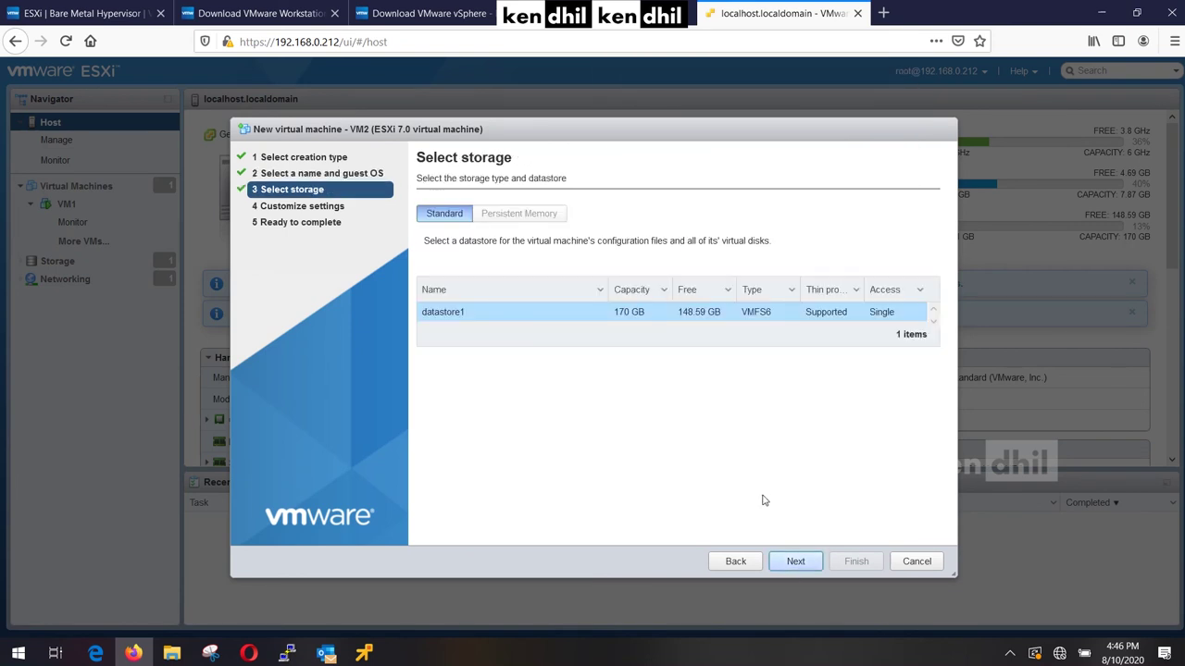
click(804, 557)
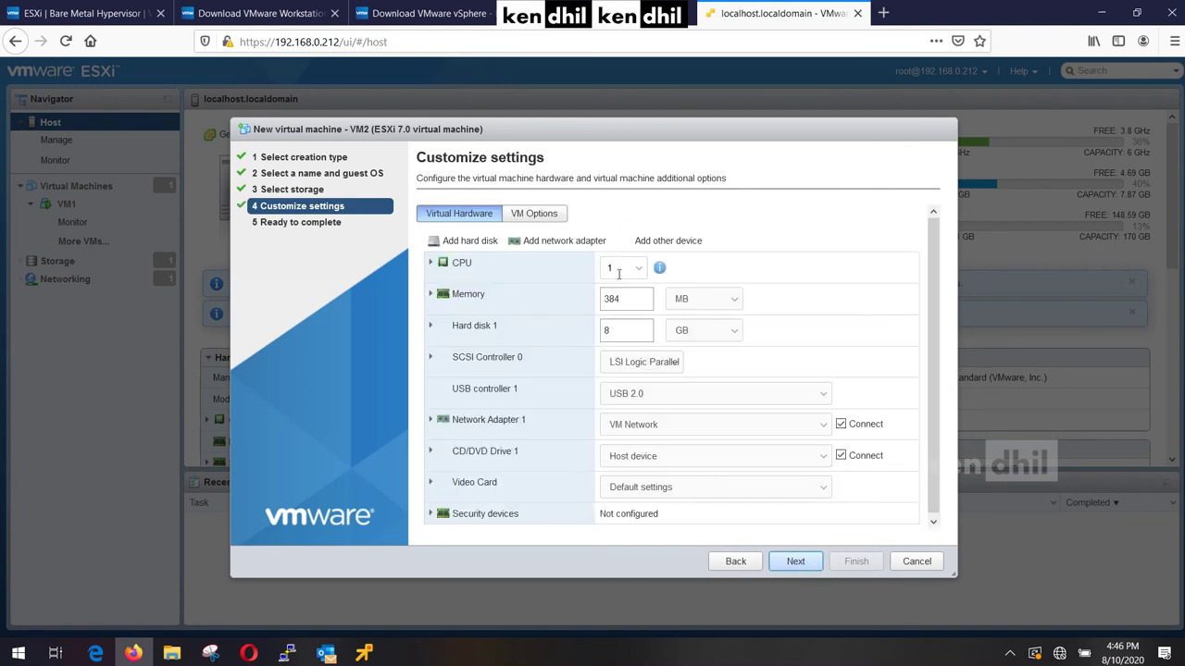
click(703, 298)
click(694, 314)
double_click(612, 299)
text(2)
double_click(607, 330)
text(20)
scroll(889, 358, down, 1)
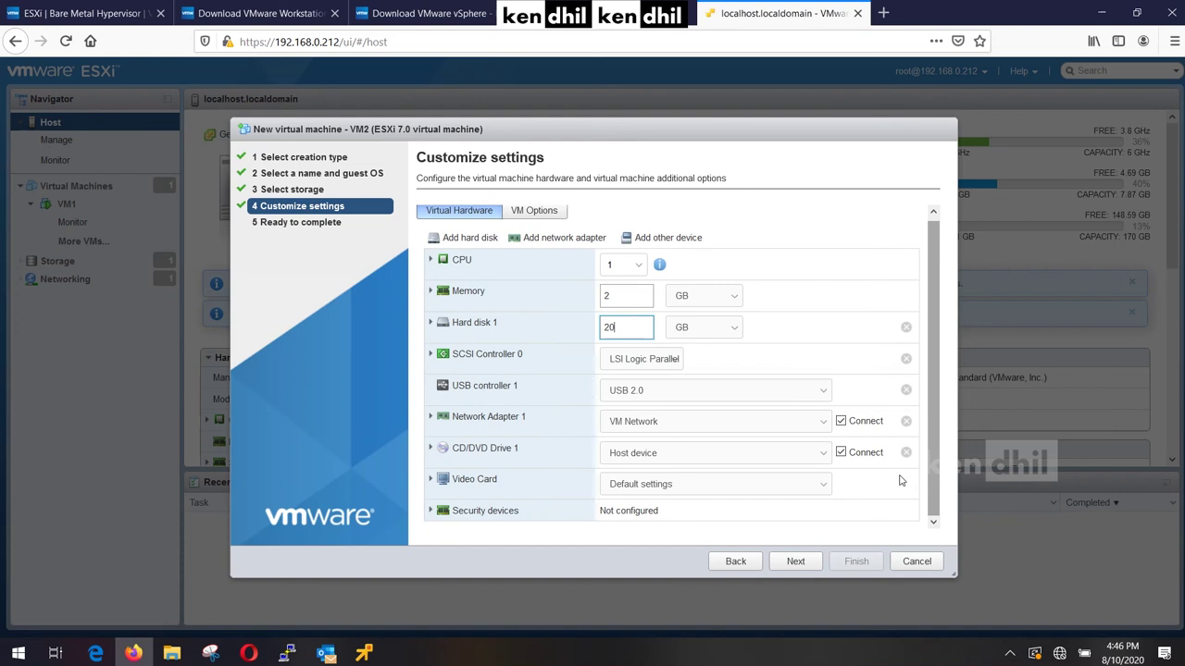
Finish creating VM2 and show the Virtual Machines list.
click(794, 562)
click(856, 561)
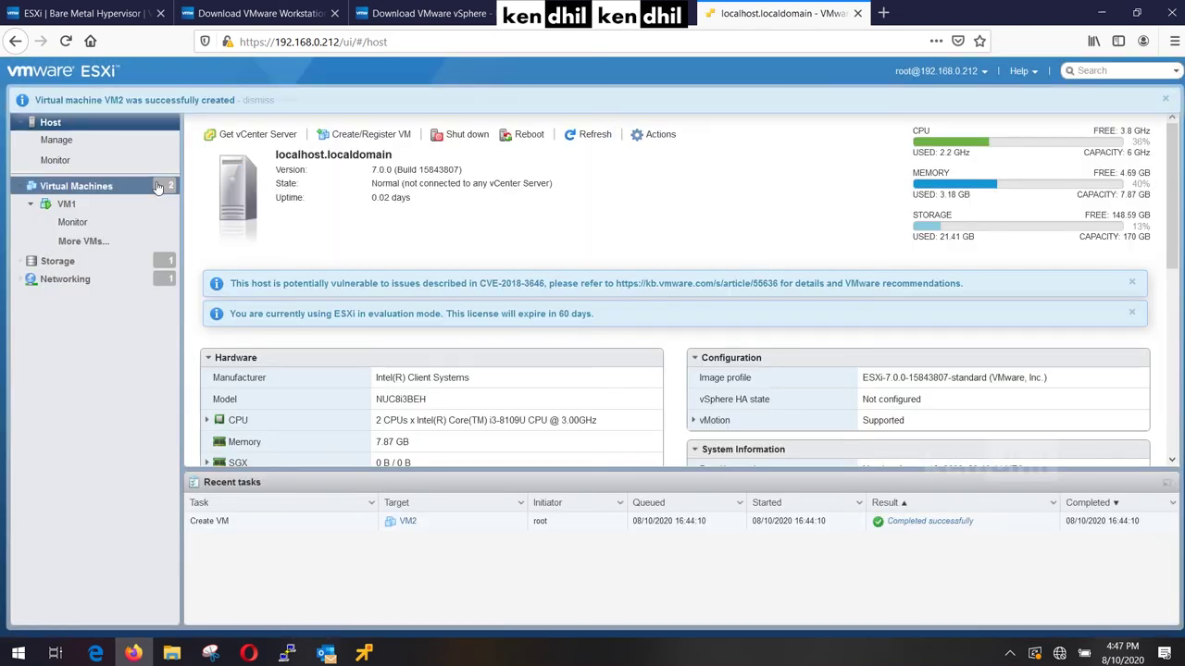
click(152, 188)
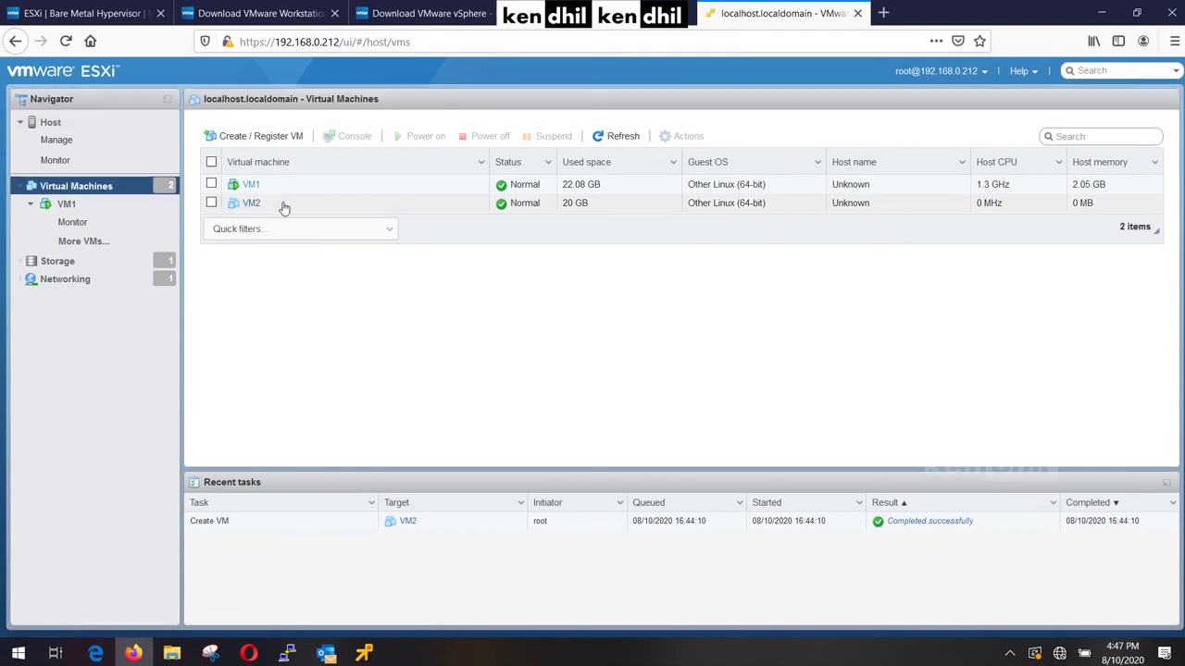